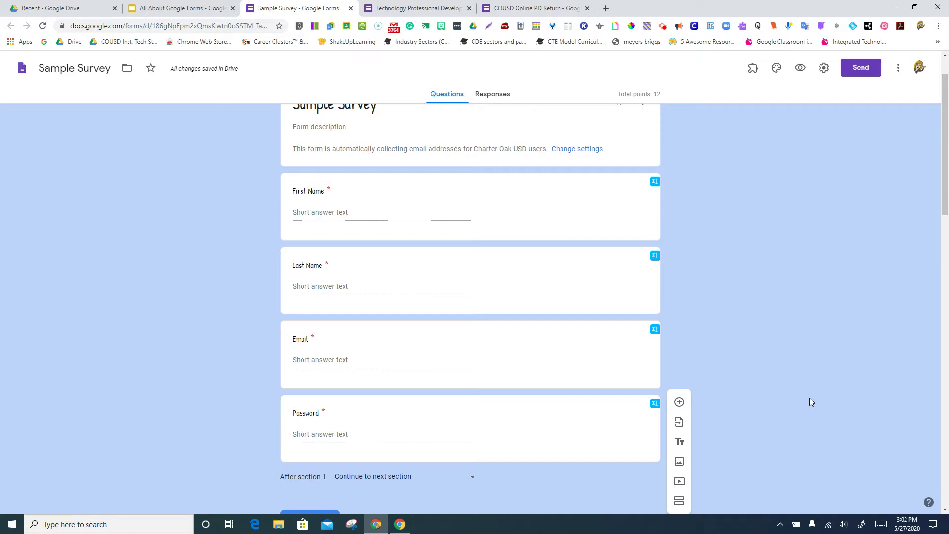
Look through the extra-options menus of the Email, Multiple Choice and First Name questions.
{"action": "left_click", "coordinate": [458, 367]}
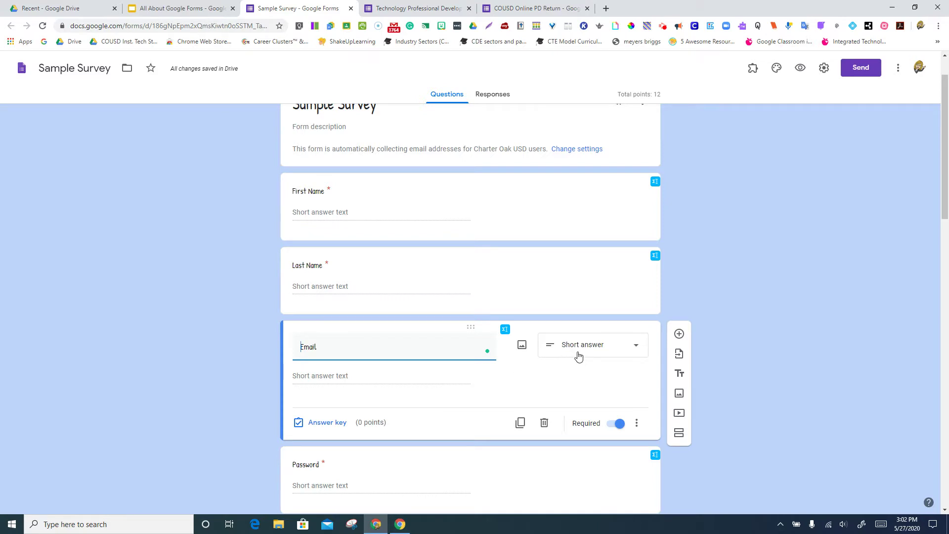
{"action": "left_click", "coordinate": [637, 424]}
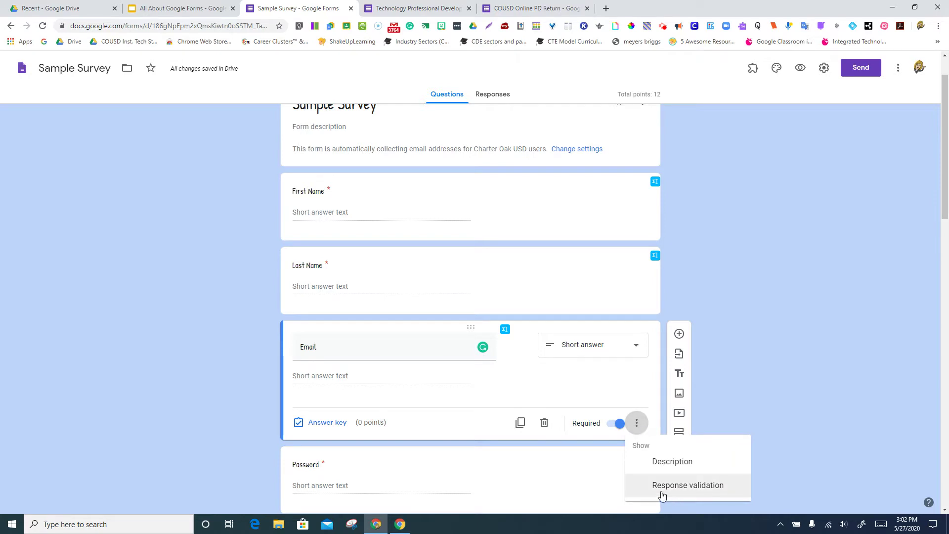
{"action": "left_click", "coordinate": [513, 374]}
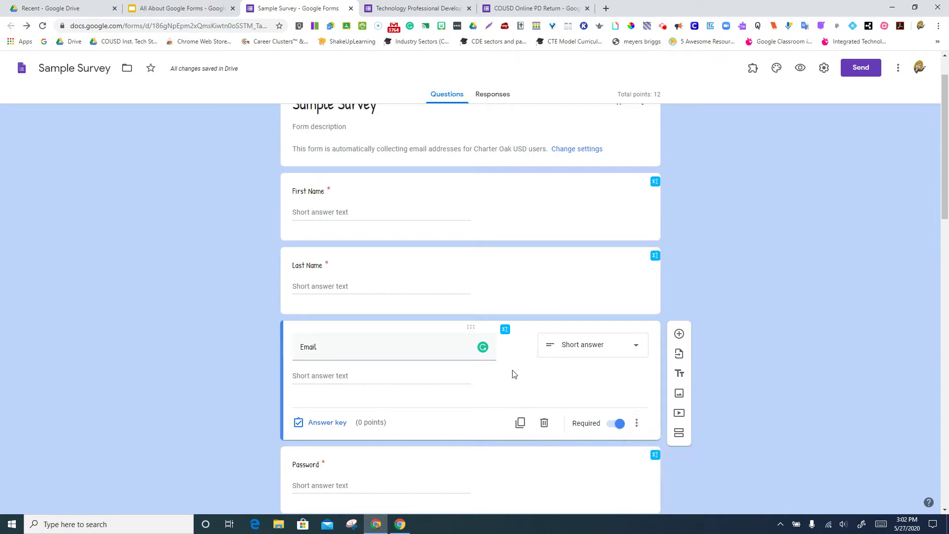
{"action": "scroll", "coordinate": [513, 374], "scroll_direction": "down", "scroll_amount": 7}
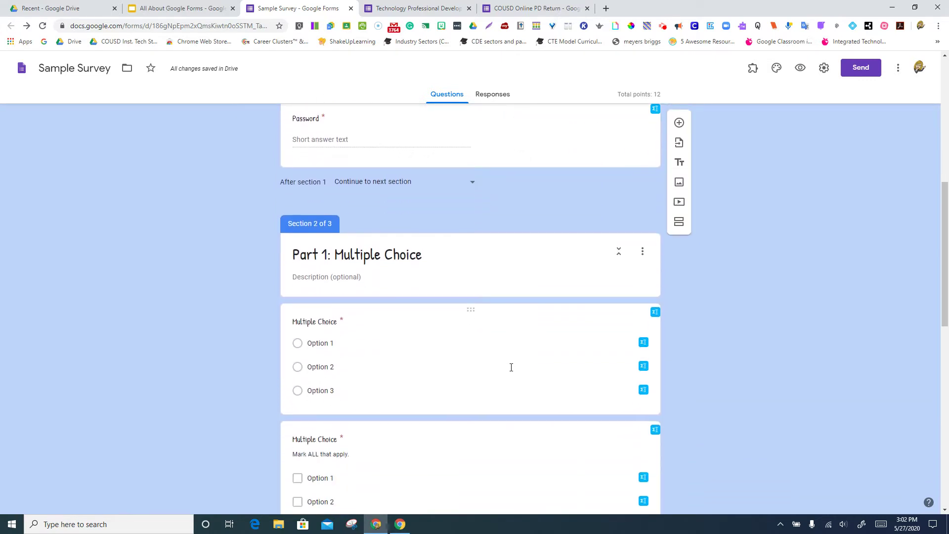
{"action": "left_click", "coordinate": [512, 368]}
{"action": "left_click", "coordinate": [638, 418]}
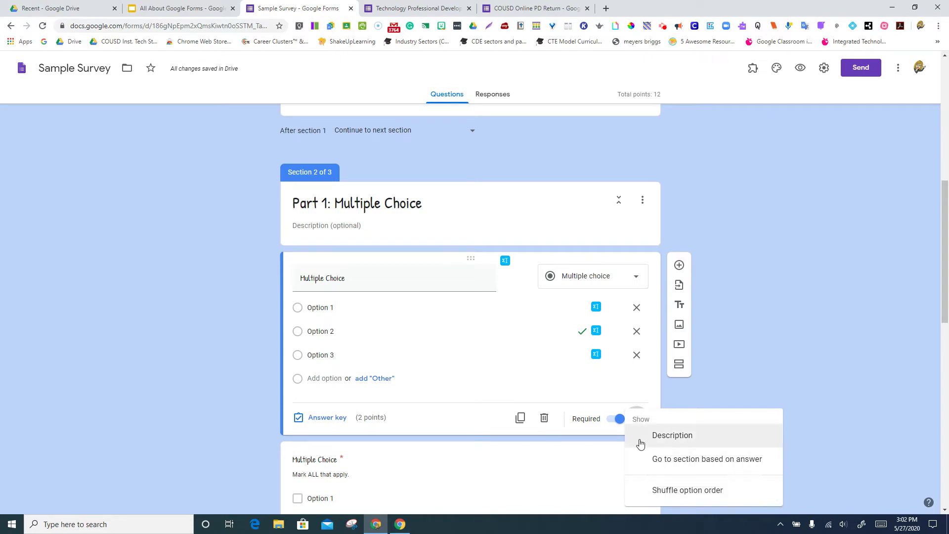
{"action": "scroll", "coordinate": [542, 340], "scroll_direction": "up", "scroll_amount": 5}
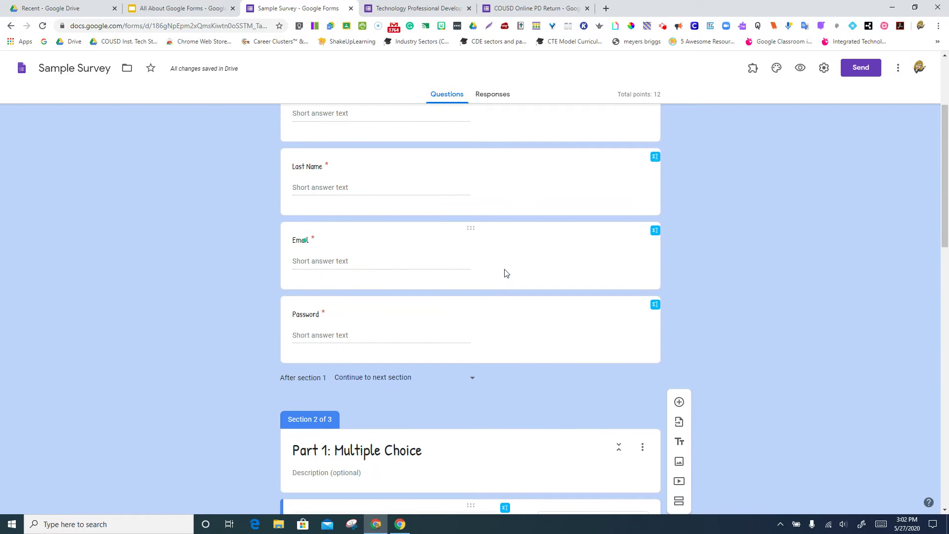
{"action": "scroll", "coordinate": [504, 273], "scroll_direction": "down", "scroll_amount": 5}
{"action": "scroll", "coordinate": [538, 370], "scroll_direction": "up", "scroll_amount": 6}
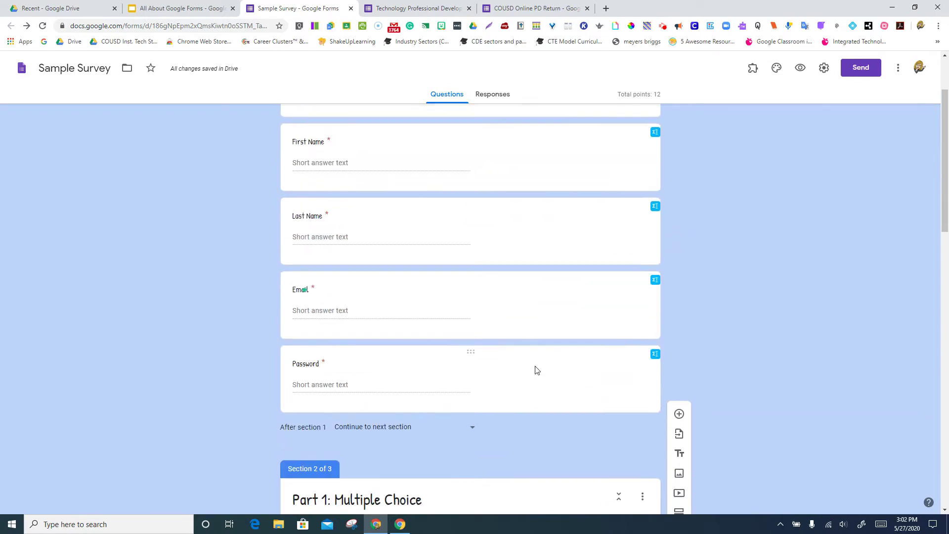
{"action": "left_click", "coordinate": [511, 185]}
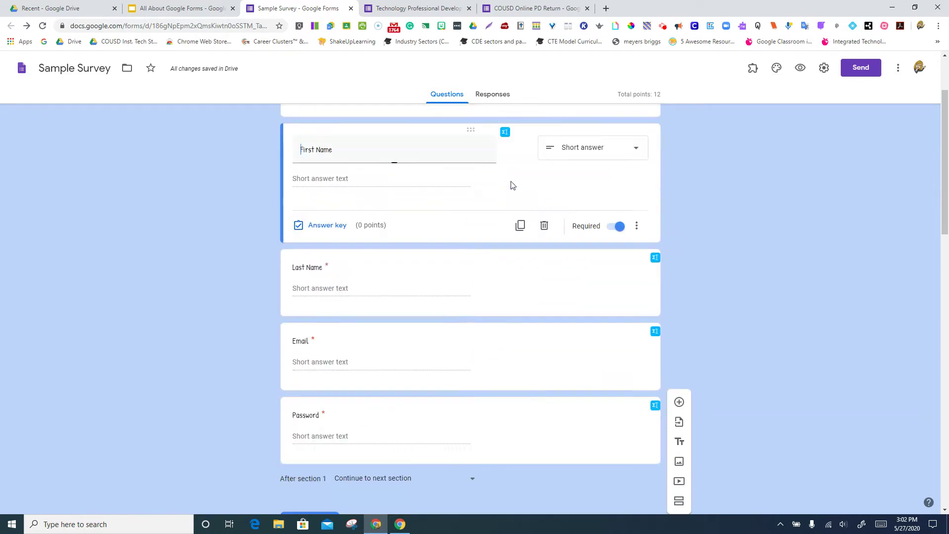
{"action": "left_click", "coordinate": [637, 227]}
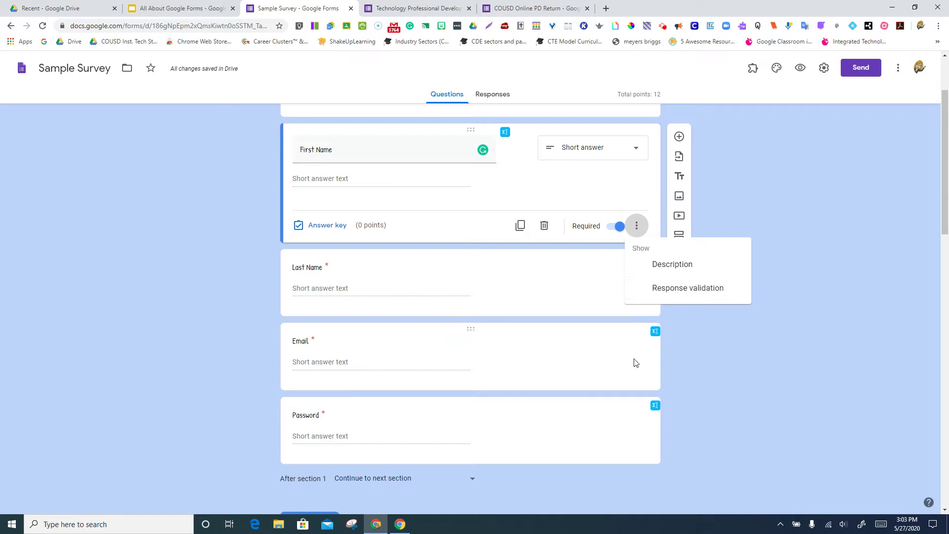
Add response validation to the Email question as a Text check with the Contains condition.
{"action": "left_click", "coordinate": [582, 365]}
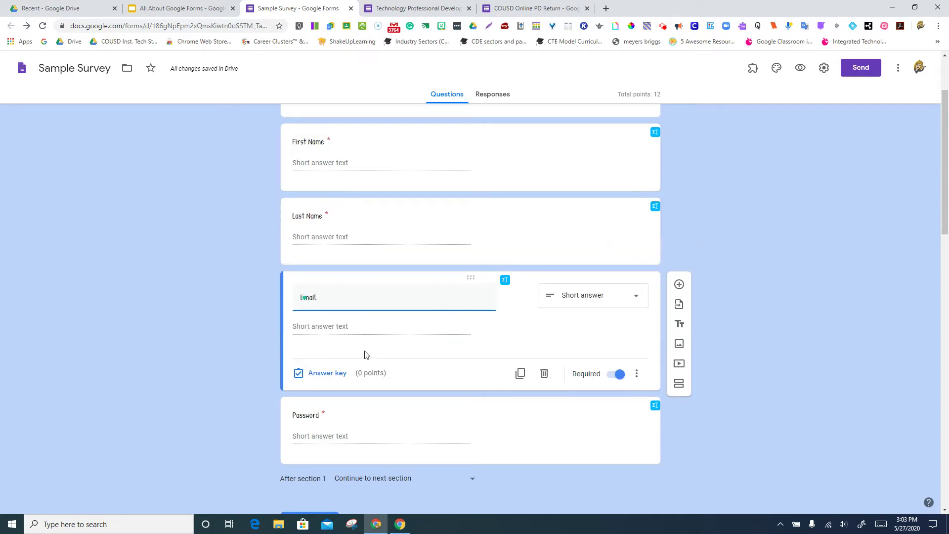
{"action": "left_click", "coordinate": [637, 374]}
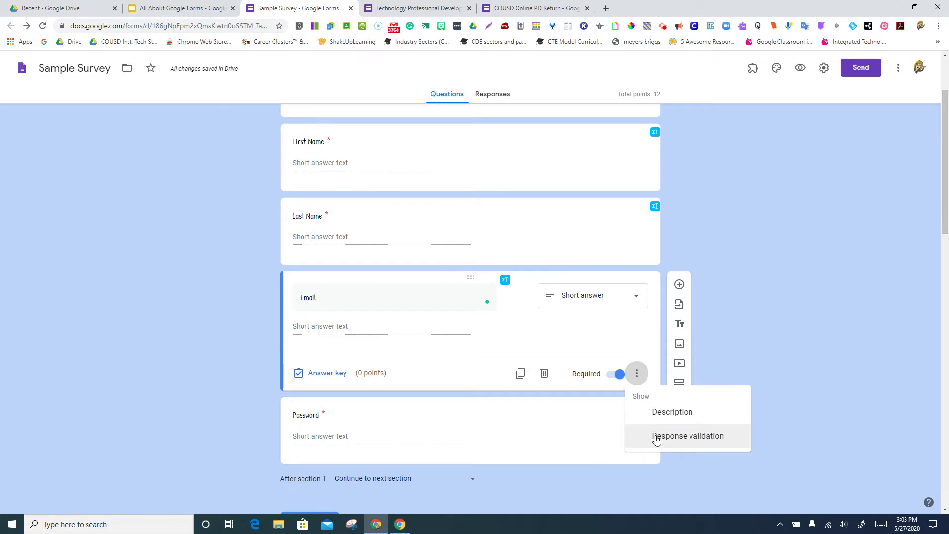
{"action": "left_click", "coordinate": [657, 437]}
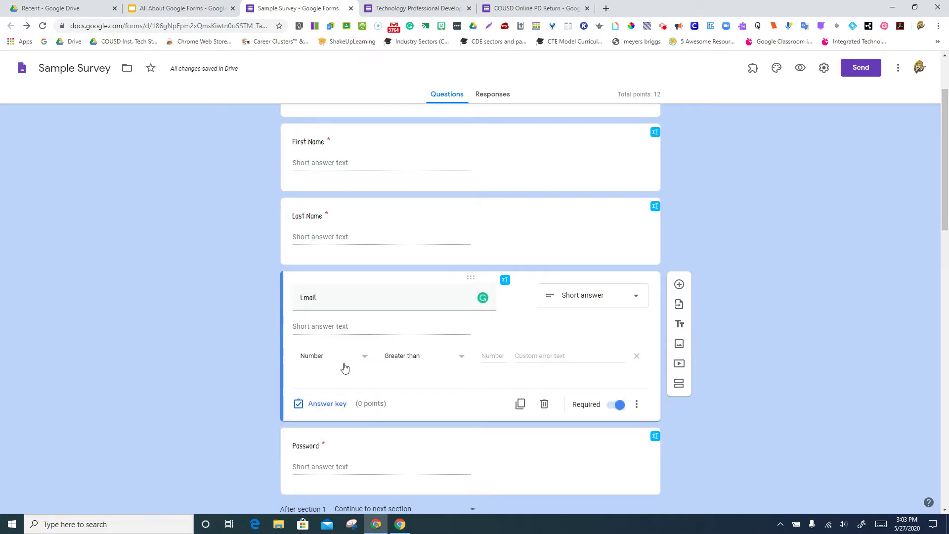
{"action": "left_click", "coordinate": [362, 358]}
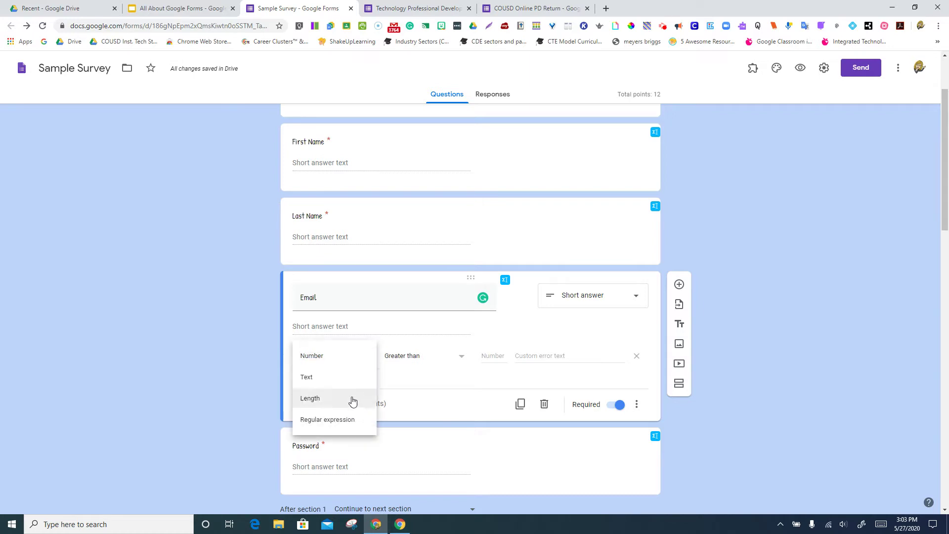
{"action": "left_click", "coordinate": [349, 382]}
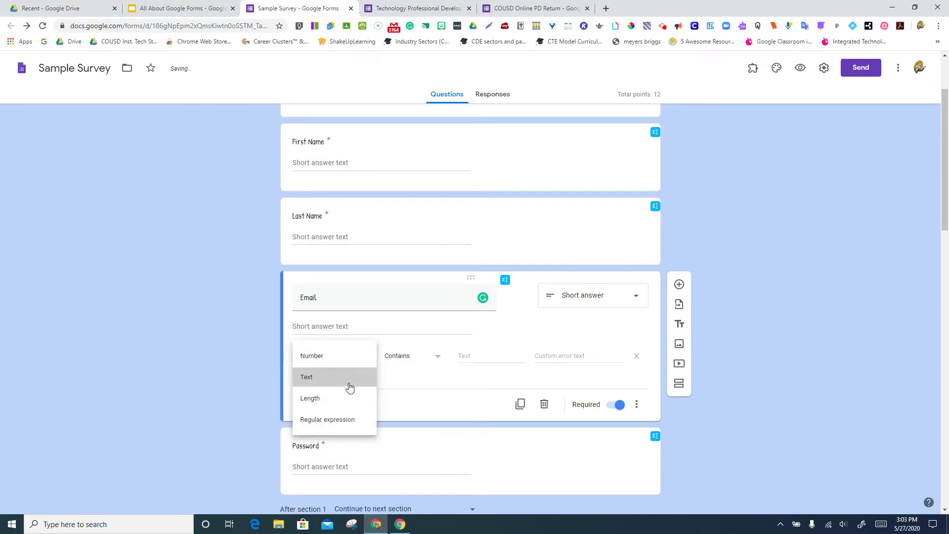
{"action": "left_click", "coordinate": [428, 359]}
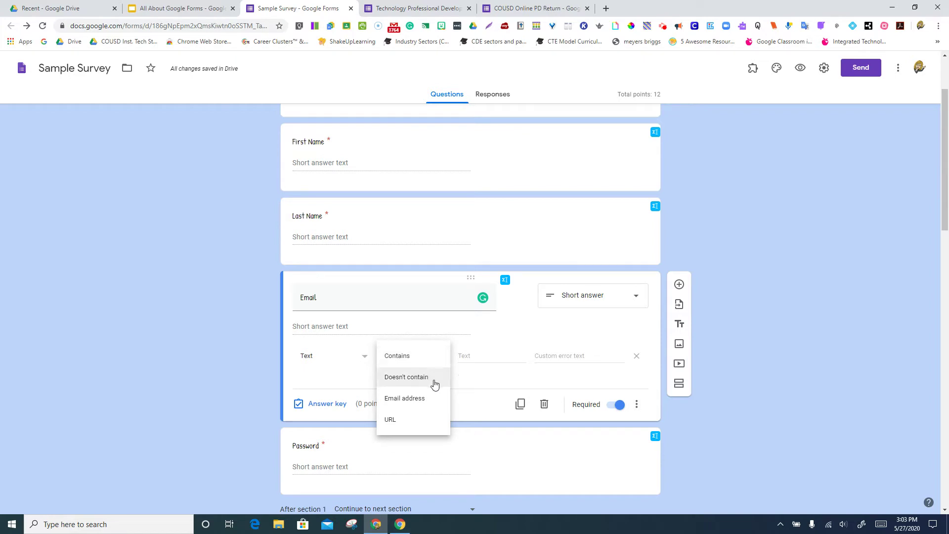
{"action": "left_click", "coordinate": [424, 400]}
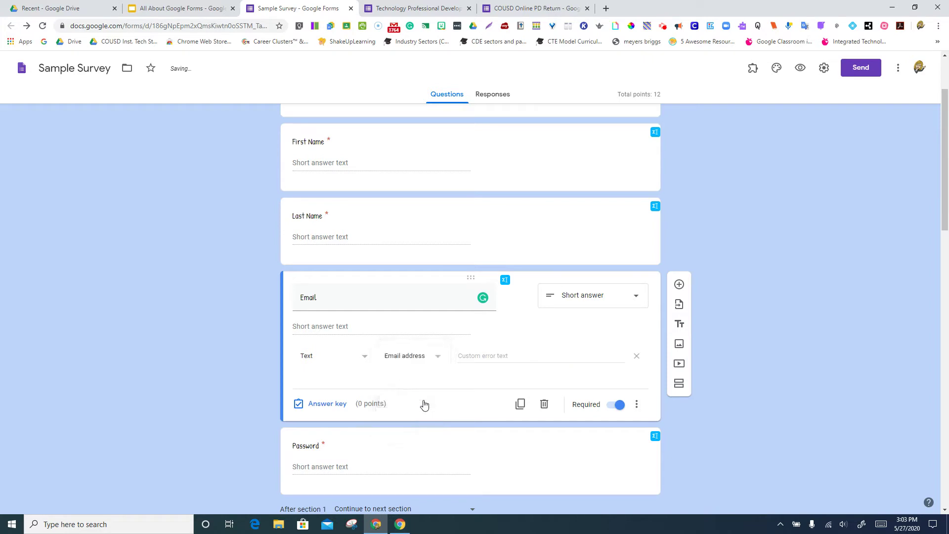
{"action": "left_click", "coordinate": [437, 358]}
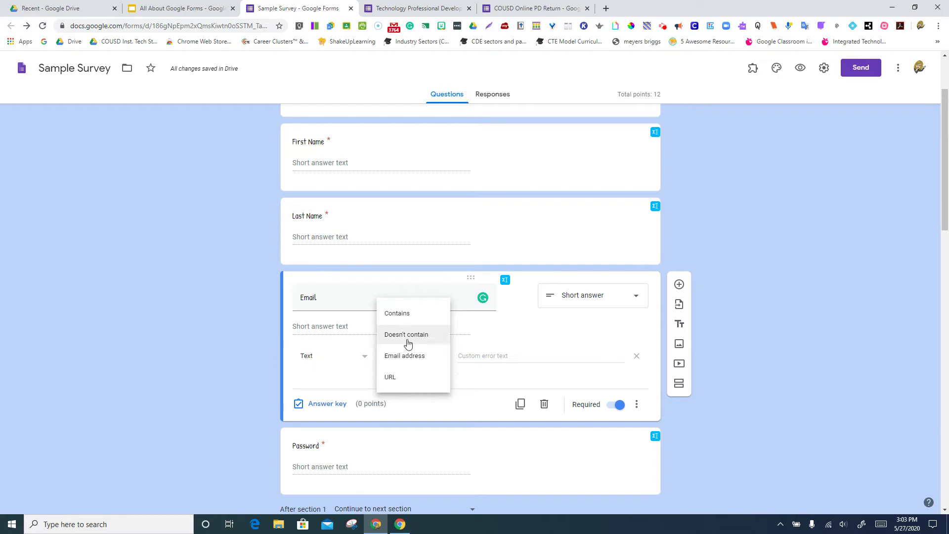
{"action": "left_click", "coordinate": [400, 320]}
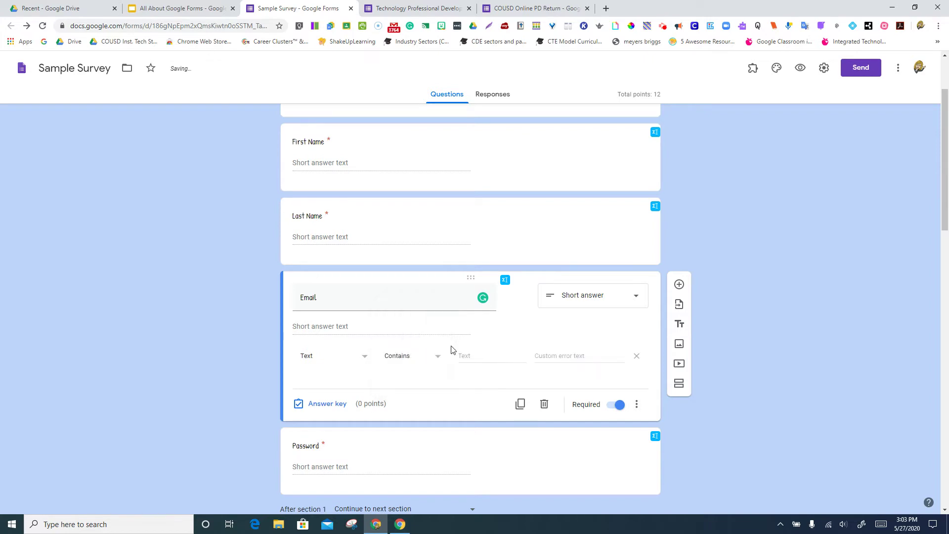
{"action": "left_click", "coordinate": [463, 357]}
{"action": "type", "text": "@studentmail.org"}
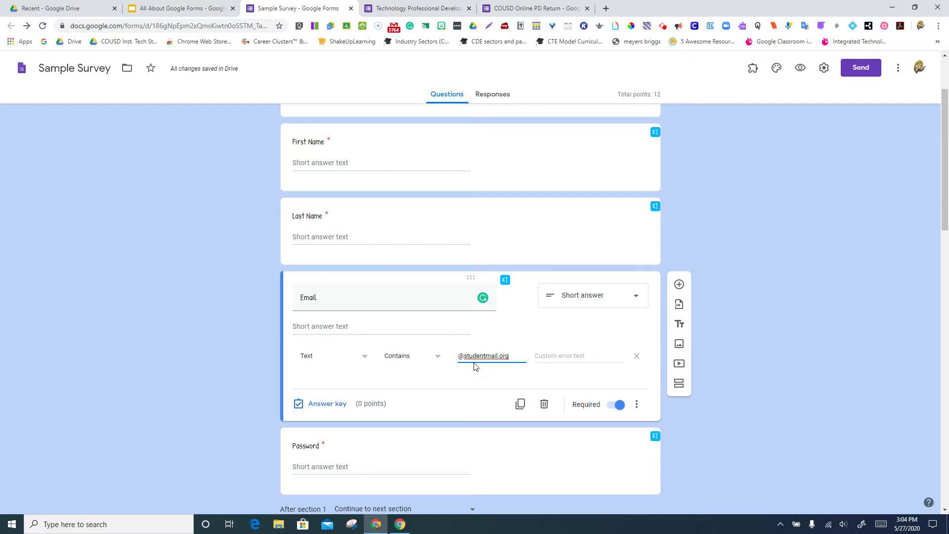
{"action": "left_click", "coordinate": [471, 376]}
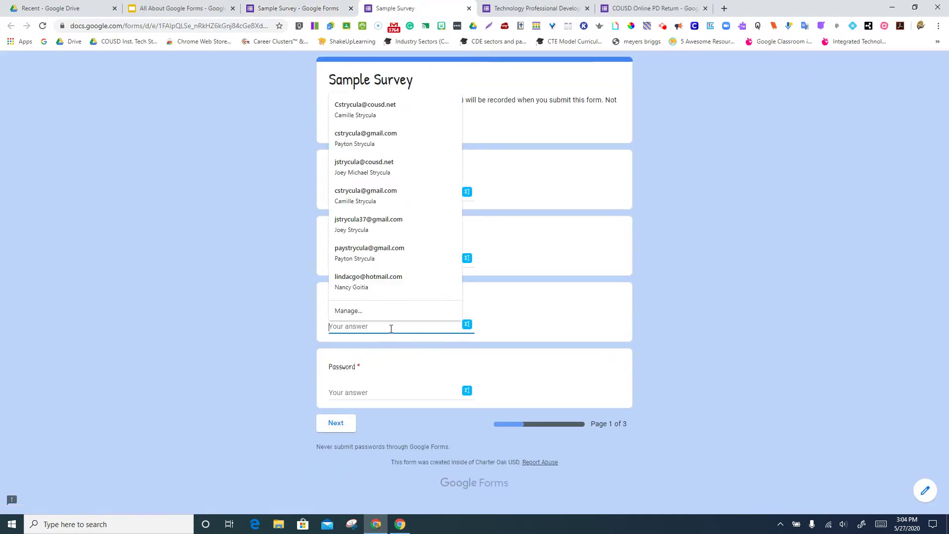
Test the preview with a saved outside email address, then close the live form and leave it.
{"action": "left_click", "coordinate": [384, 350]}
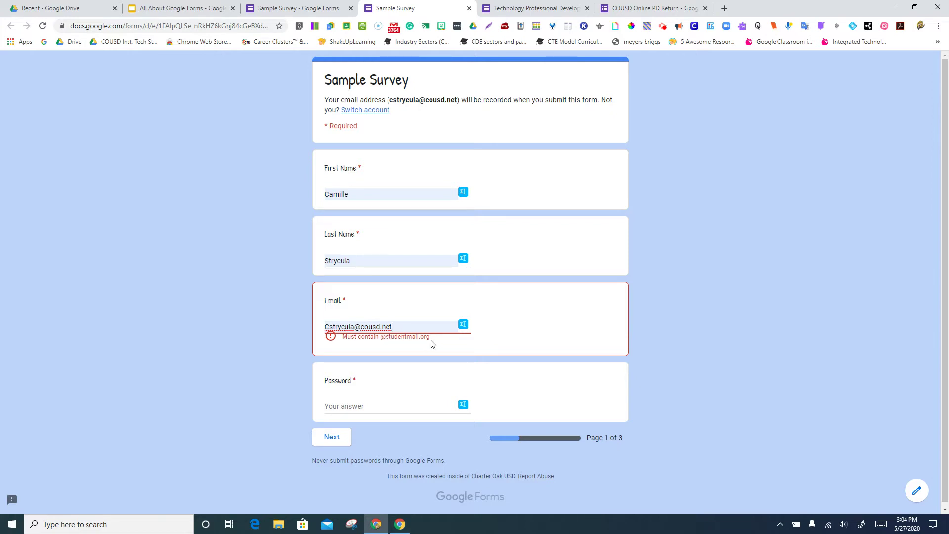
{"action": "left_click", "coordinate": [469, 8]}
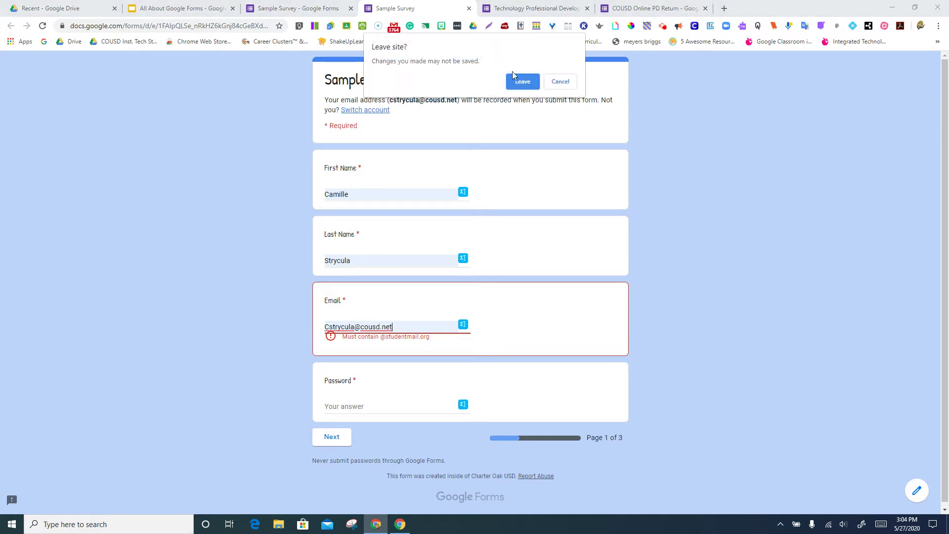
{"action": "left_click", "coordinate": [517, 81]}
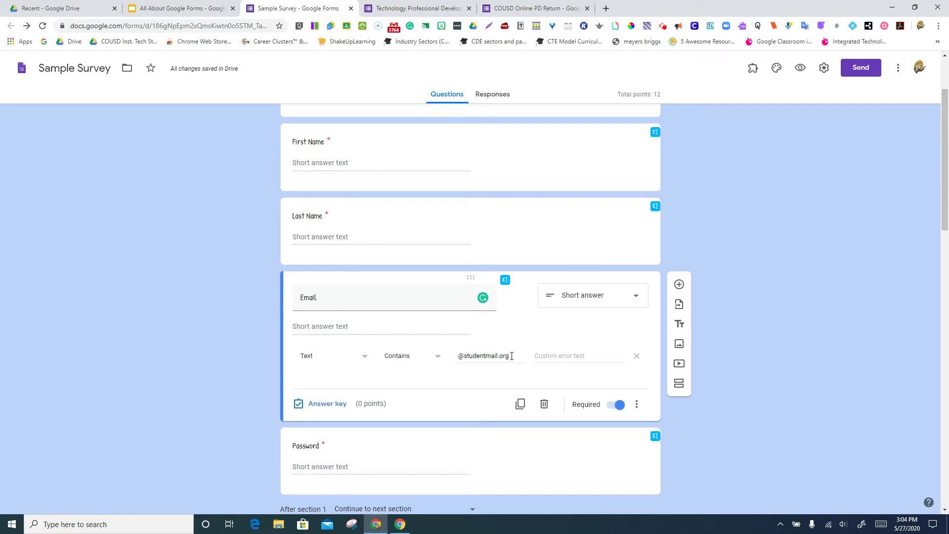
Try the Doesn't contain and Email address conditions, then switch Email's validation back to Contains.
{"action": "left_click", "coordinate": [430, 360]}
{"action": "left_click", "coordinate": [421, 377]}
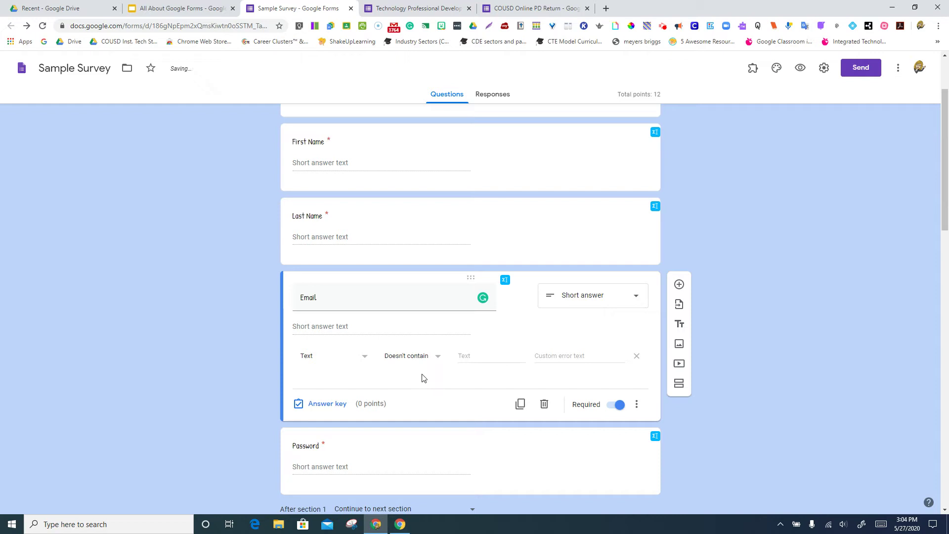
{"action": "left_click", "coordinate": [460, 354]}
{"action": "left_click", "coordinate": [388, 357]}
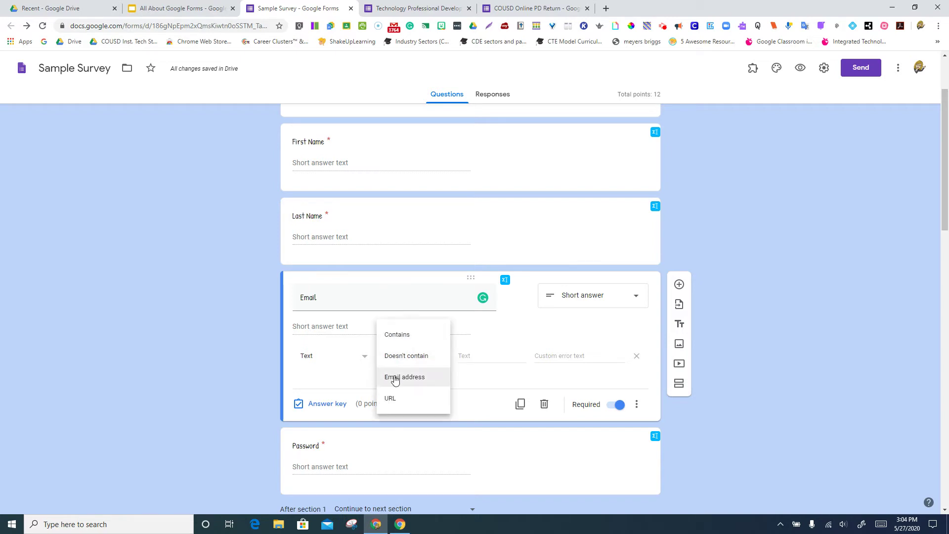
{"action": "left_click", "coordinate": [395, 378]}
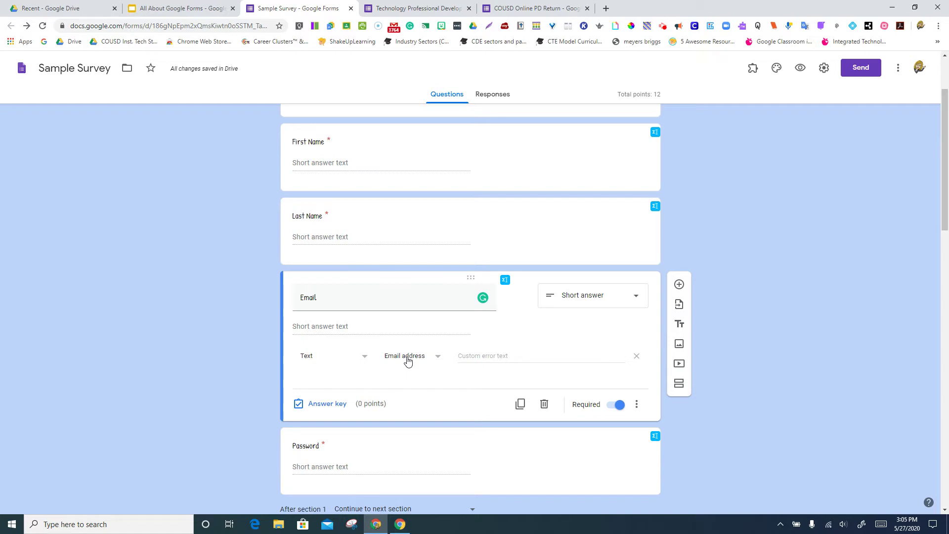
{"action": "left_click", "coordinate": [408, 360]}
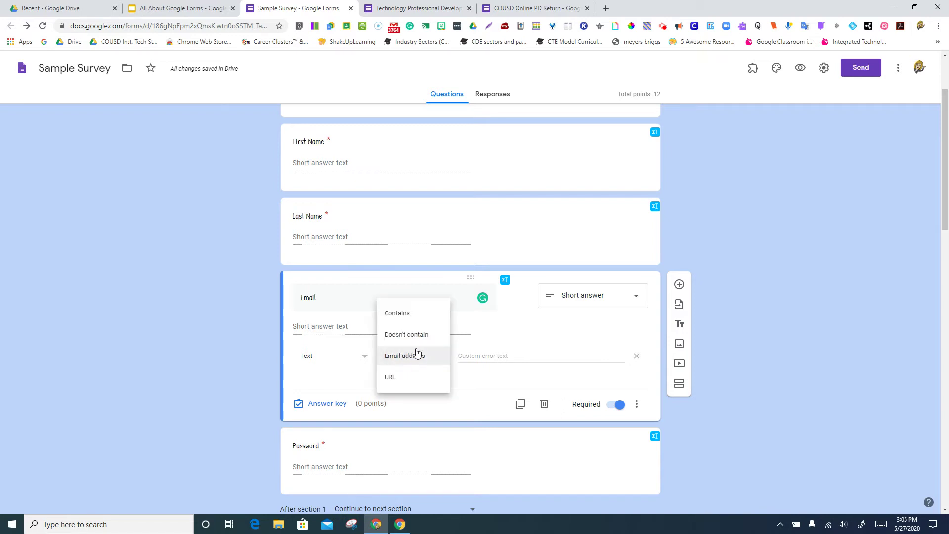
{"action": "left_click", "coordinate": [400, 314]}
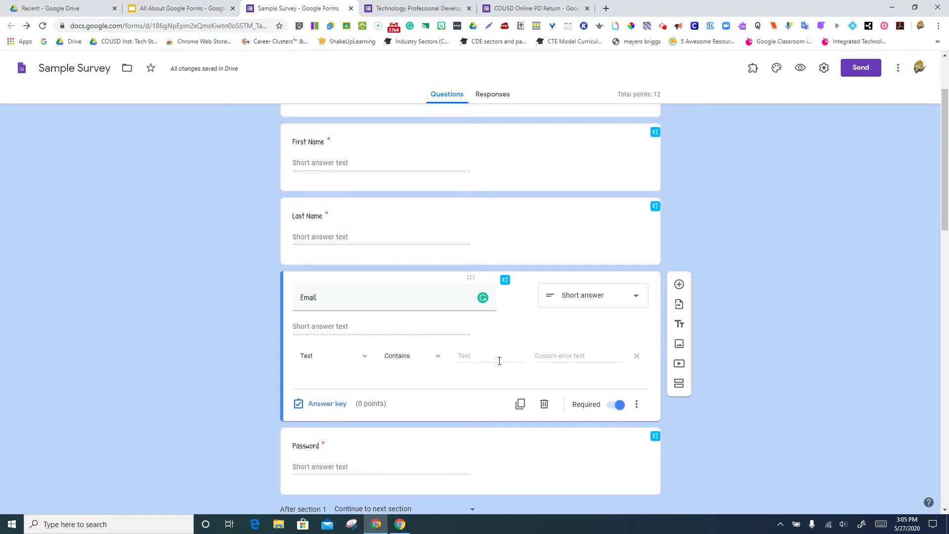
{"action": "left_click", "coordinate": [481, 358]}
{"action": "type", "text": "@studentmail.org"}
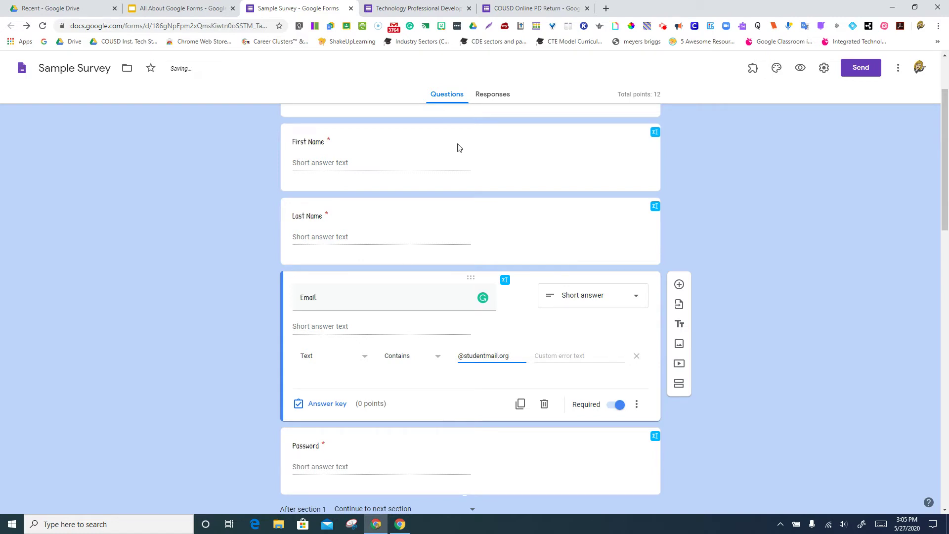
{"action": "left_click", "coordinate": [492, 389]}
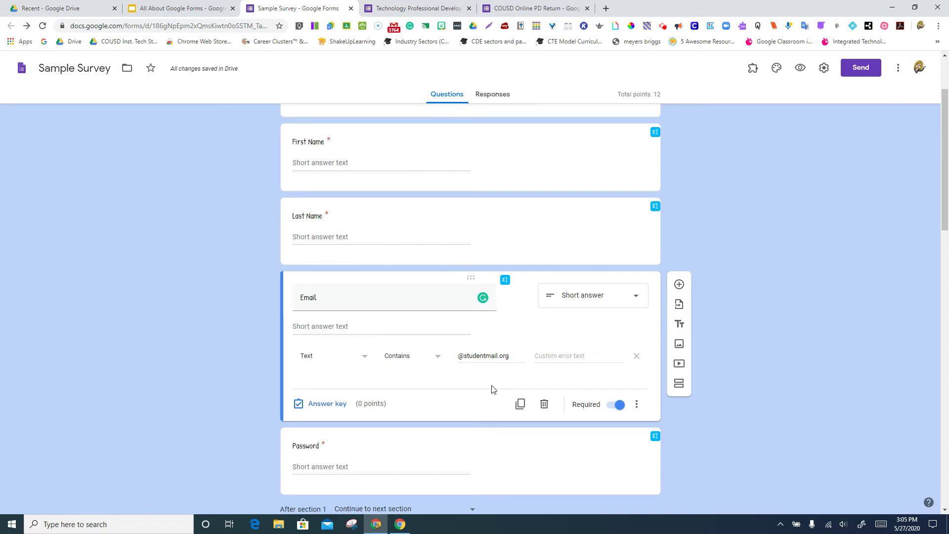
{"action": "left_click", "coordinate": [549, 357]}
Try a Number Greater than check, then a Length rule with maximum character count 5.
{"action": "left_click", "coordinate": [364, 361]}
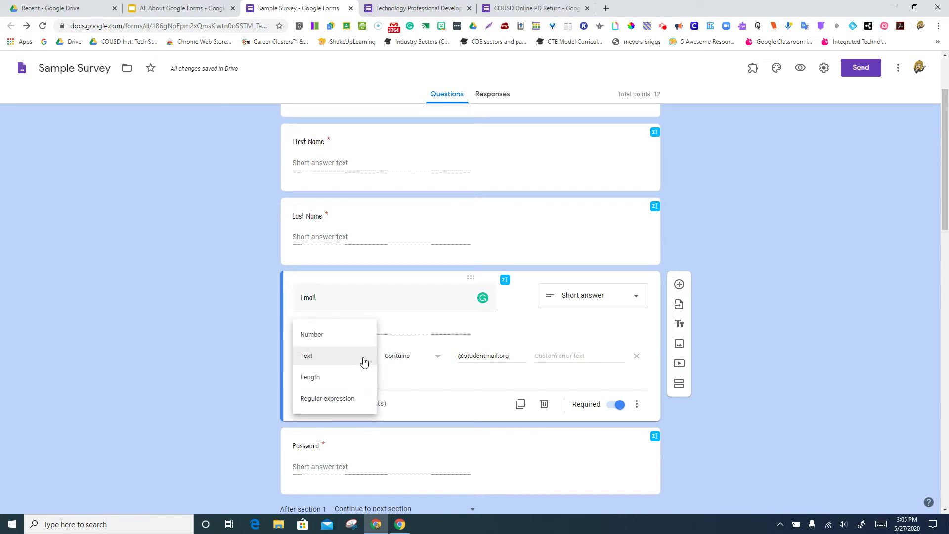
{"action": "left_click", "coordinate": [345, 336]}
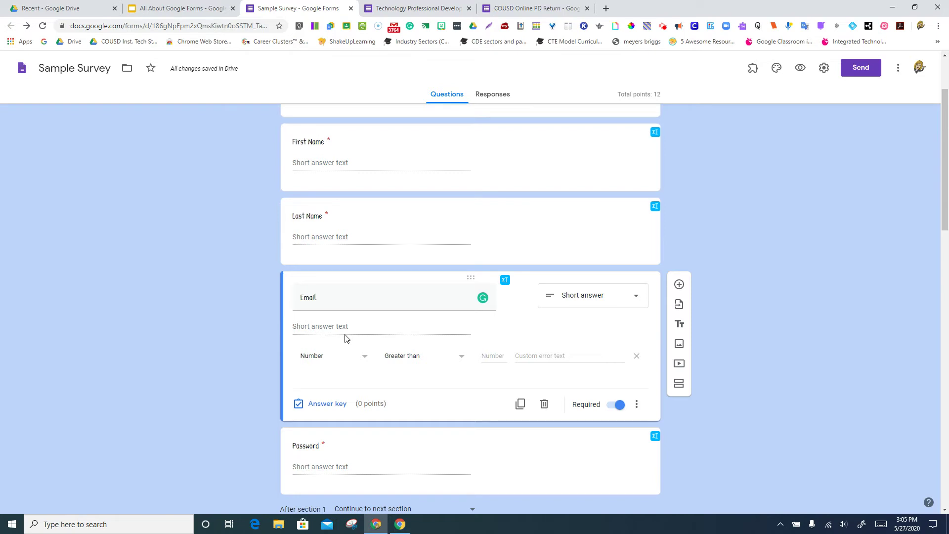
{"action": "left_click", "coordinate": [405, 358]}
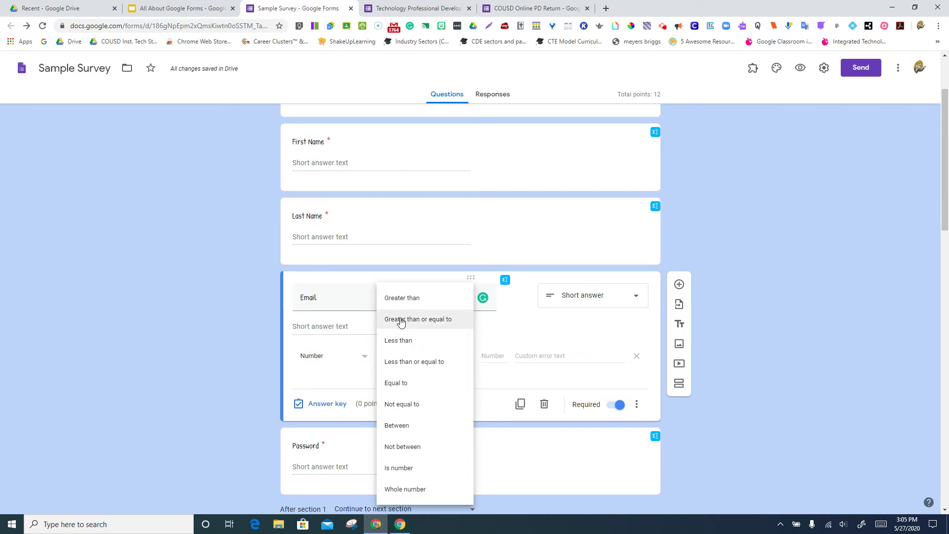
{"action": "left_click", "coordinate": [356, 346]}
{"action": "left_click", "coordinate": [364, 357]}
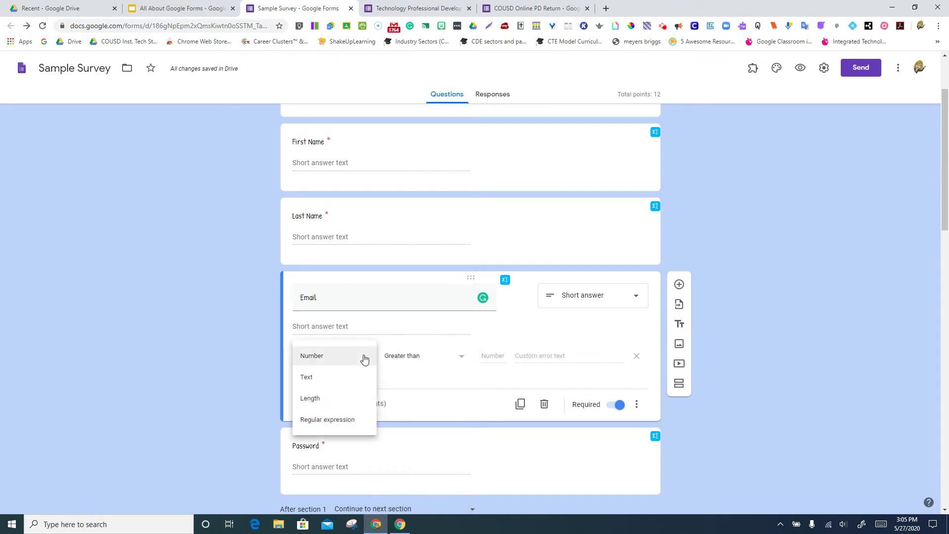
{"action": "left_click", "coordinate": [346, 398]}
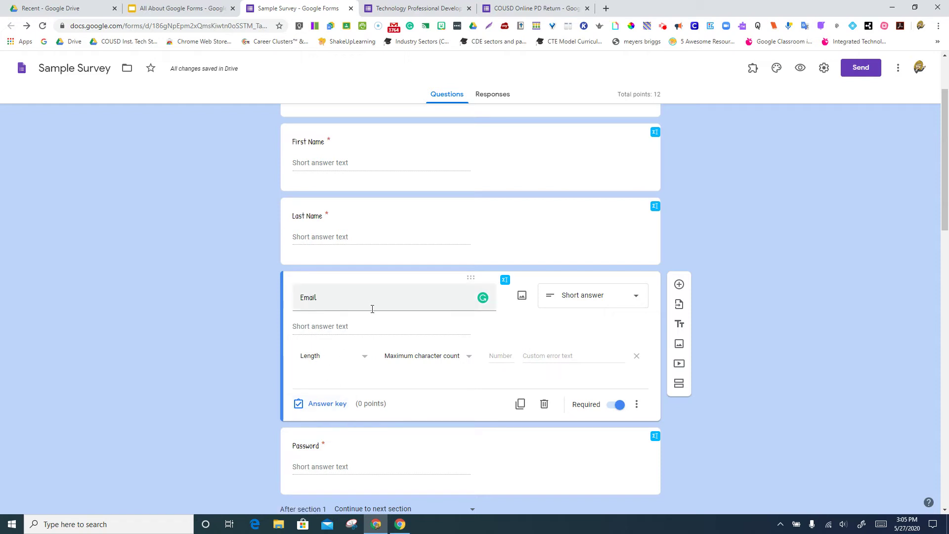
{"action": "left_click", "coordinate": [493, 355]}
{"action": "type", "text": "5"}
{"action": "left_click", "coordinate": [539, 356]}
Switch the Email validation type to Regular expression, keeping the Contains condition.
{"action": "left_click", "coordinate": [368, 357]}
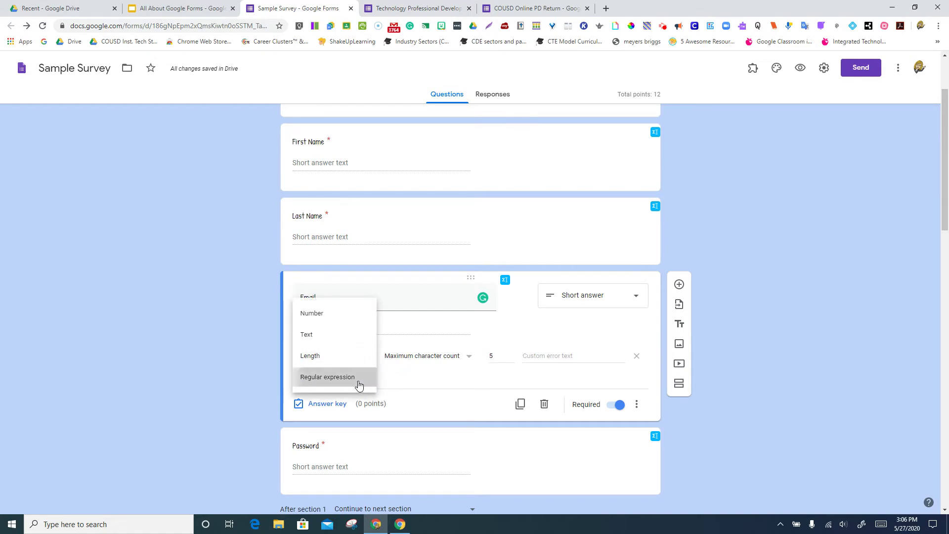
{"action": "left_click", "coordinate": [358, 382]}
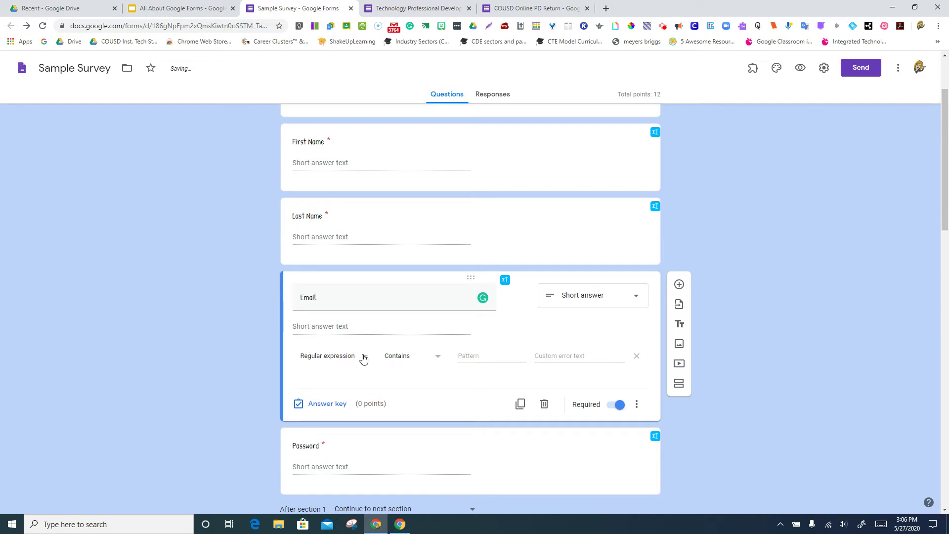
{"action": "left_click", "coordinate": [363, 356]}
{"action": "left_click", "coordinate": [407, 374]}
Expand the Password question card for editing.
{"action": "scroll", "coordinate": [436, 358], "scroll_direction": "down", "scroll_amount": 1}
{"action": "scroll", "coordinate": [435, 375], "scroll_direction": "down", "scroll_amount": 1}
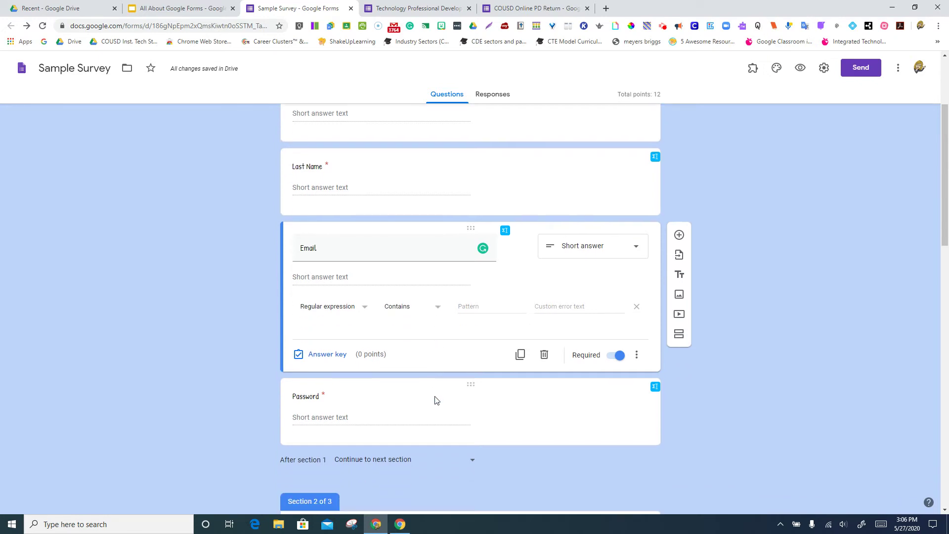
{"action": "left_click", "coordinate": [432, 406]}
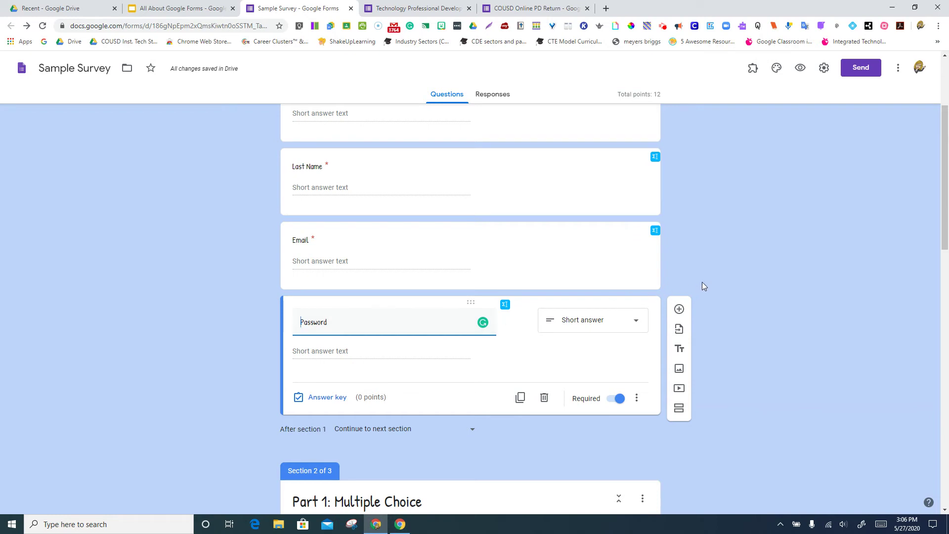
{"action": "scroll", "coordinate": [703, 282], "scroll_direction": "up", "scroll_amount": 1}
{"action": "scroll", "coordinate": [703, 282], "scroll_direction": "up", "scroll_amount": 1}
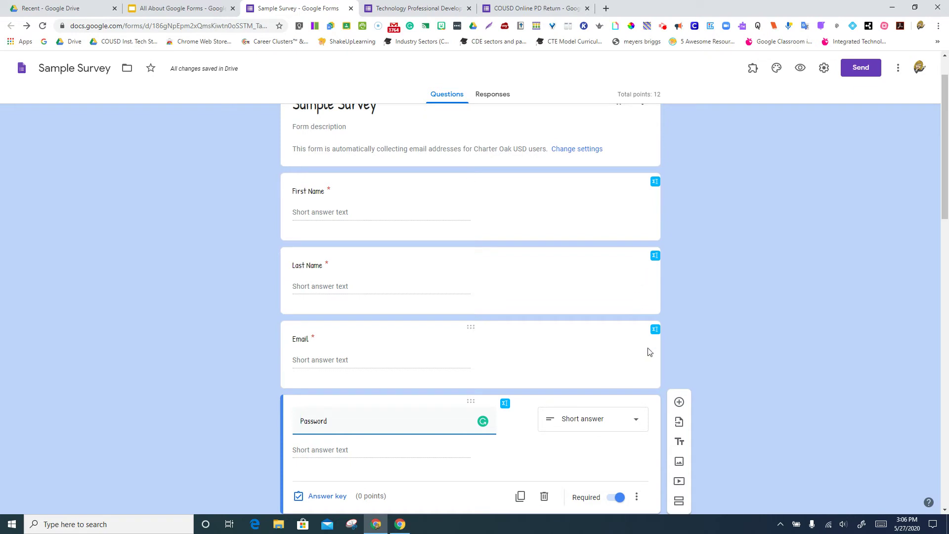
{"action": "scroll", "coordinate": [718, 336], "scroll_direction": "down", "scroll_amount": 1}
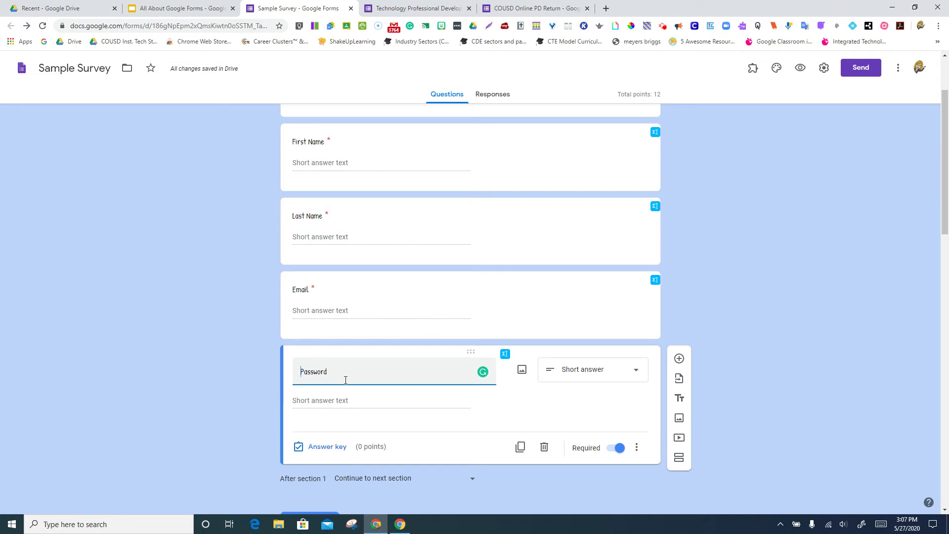
Validate Password answers as Text containing the secret word, leaving the custom error message cleared.
{"action": "left_click", "coordinate": [636, 448]}
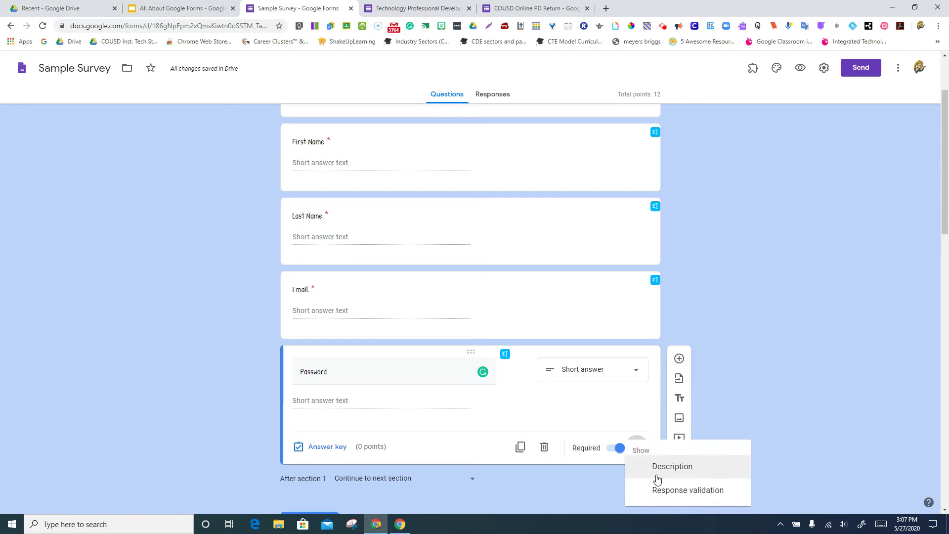
{"action": "left_click", "coordinate": [661, 491]}
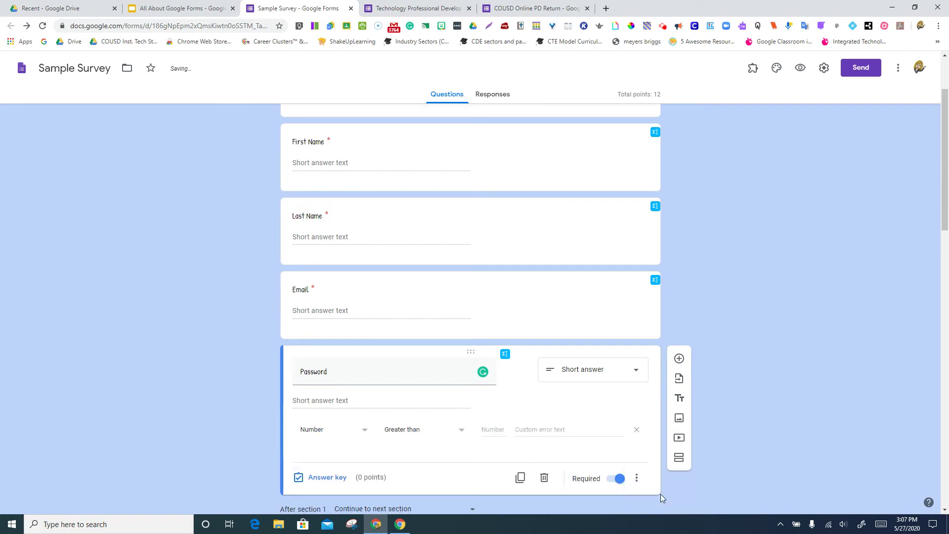
{"action": "left_click", "coordinate": [363, 433]}
{"action": "left_click", "coordinate": [338, 451]}
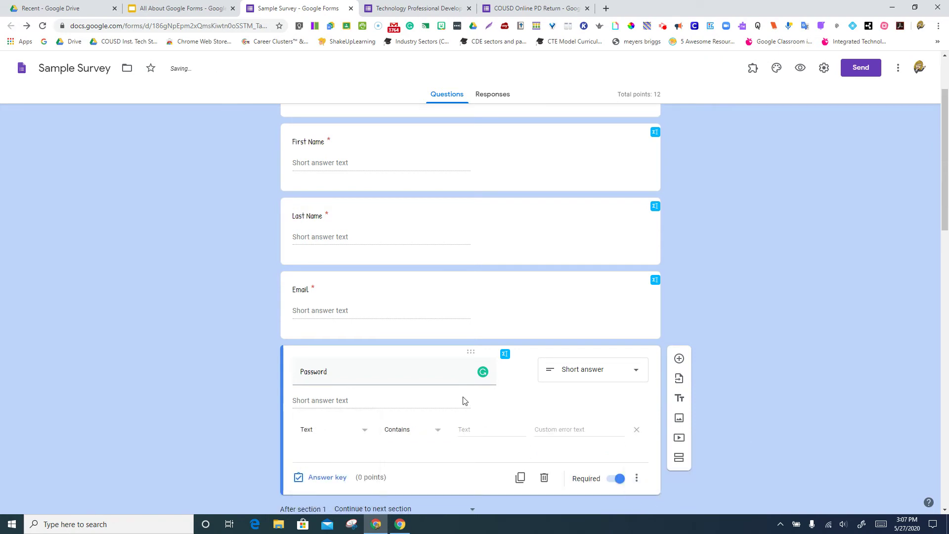
{"action": "left_click", "coordinate": [465, 428]}
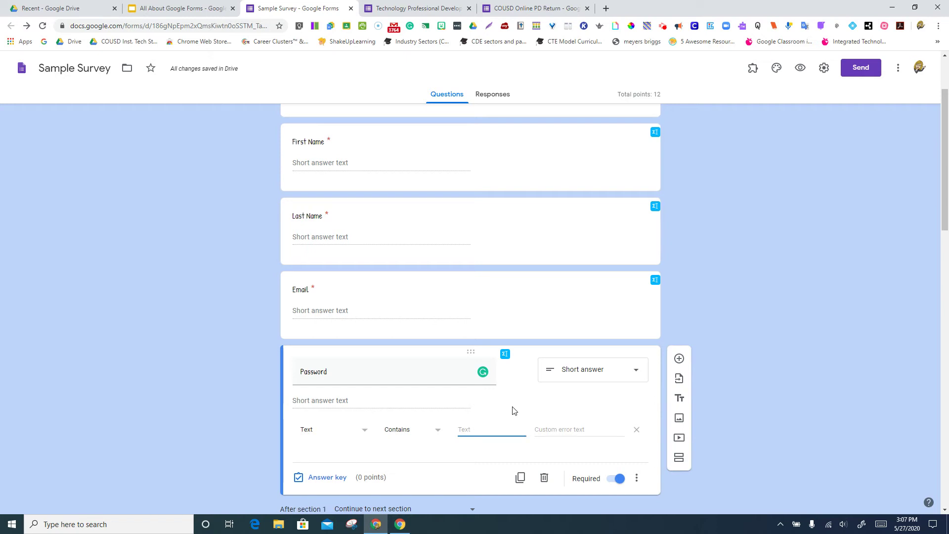
{"action": "left_click", "coordinate": [540, 430]}
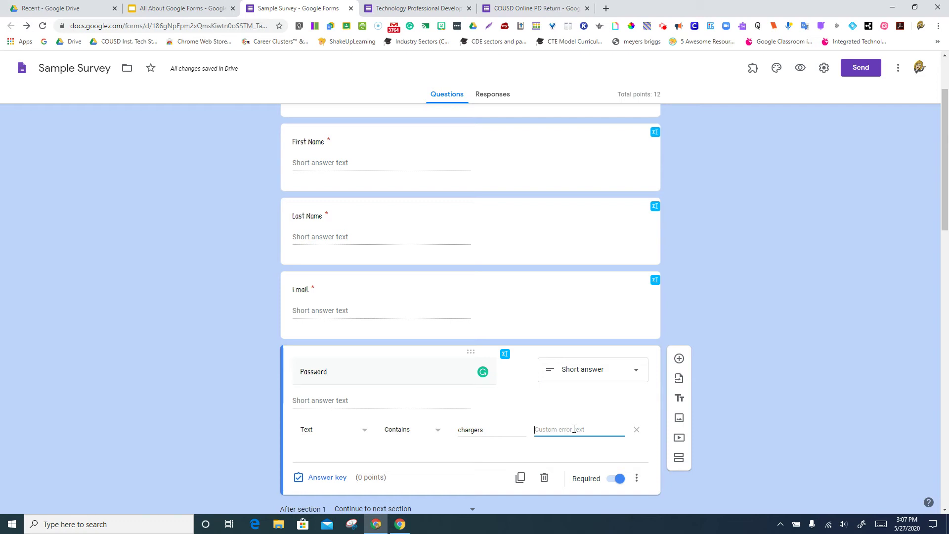
{"action": "type", "text": "Try again"}
{"action": "key", "text": "BackSpace"}
{"action": "key", "text": "BackSpace"}
{"action": "key", "text": "BackSpace"}
{"action": "key", "text": "BackSpace"}
{"action": "key", "text": "BackSpace"}
{"action": "key", "text": "BackSpace"}
{"action": "key", "text": "BackSpace"}
{"action": "key", "text": "BackSpace"}
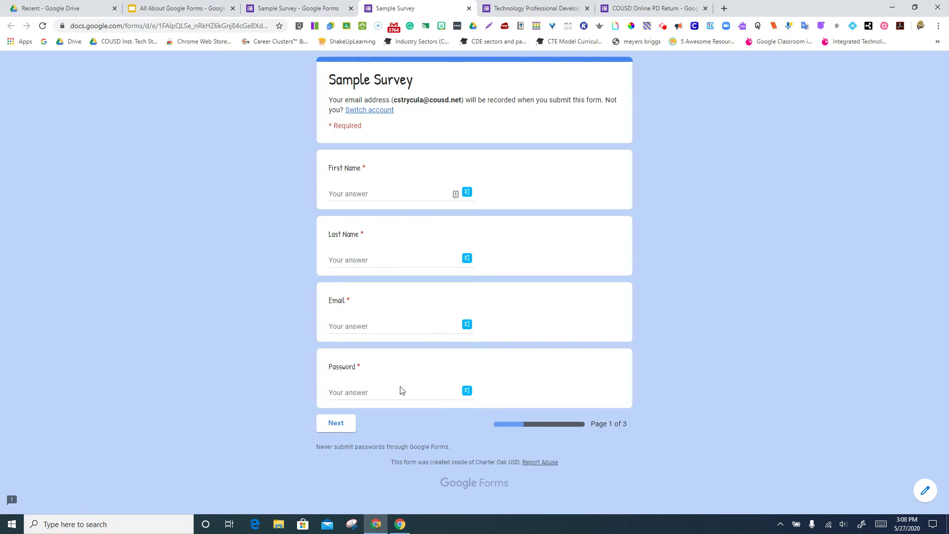
Submit a wrong Password answer in the preview to see the Must contain error, then leave the preview.
{"action": "left_click", "coordinate": [395, 391]}
{"action": "type", "text": "cat"}
{"action": "left_click", "coordinate": [383, 409]}
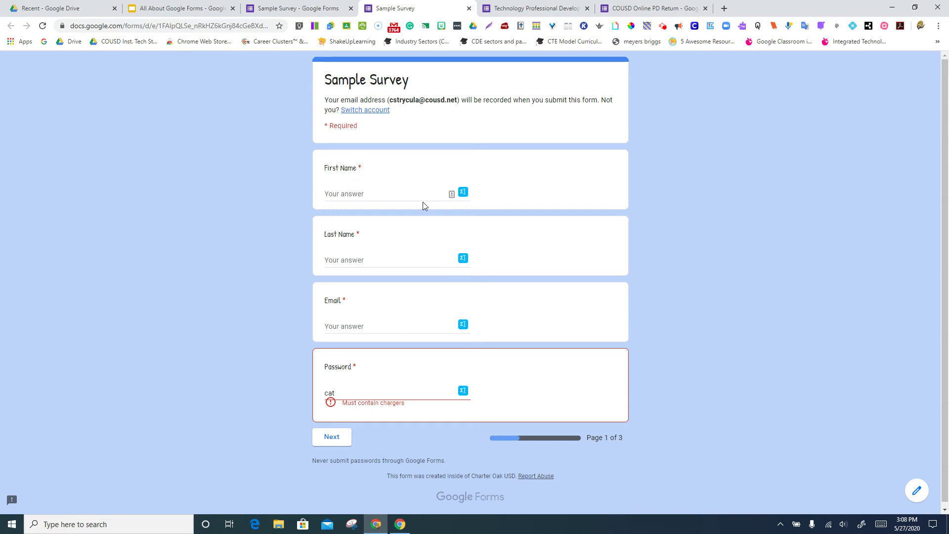
{"action": "left_click", "coordinate": [468, 8]}
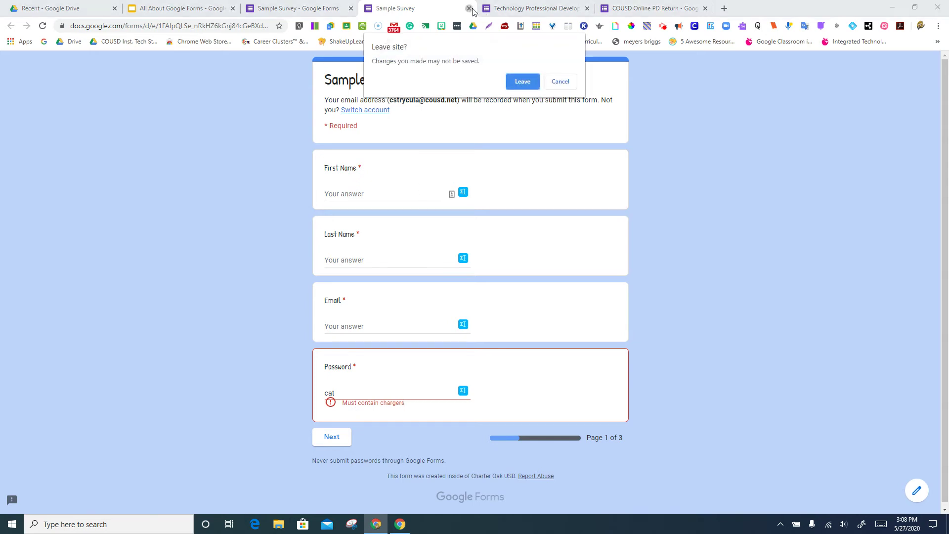
{"action": "left_click", "coordinate": [520, 82]}
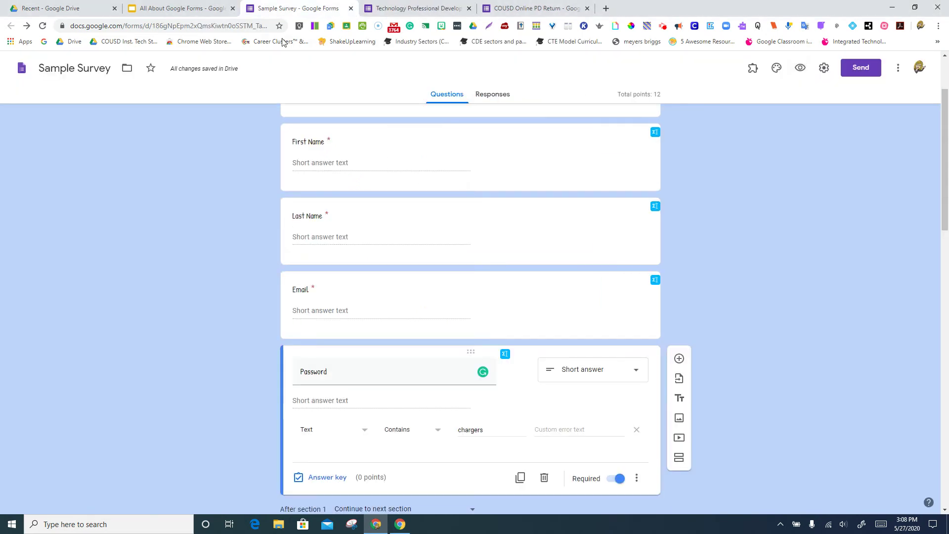
Rename the Password question to Math.
{"action": "left_click", "coordinate": [542, 430]}
{"action": "double_click", "coordinate": [337, 373]}
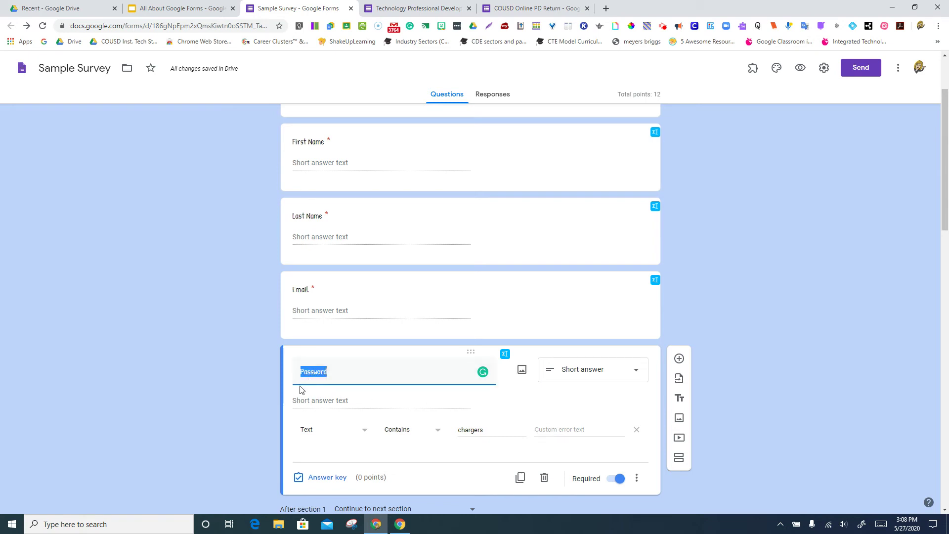
{"action": "type", "text": "Math"}
Make the Math question accept only a number equal to 20.
{"action": "left_click", "coordinate": [326, 430]}
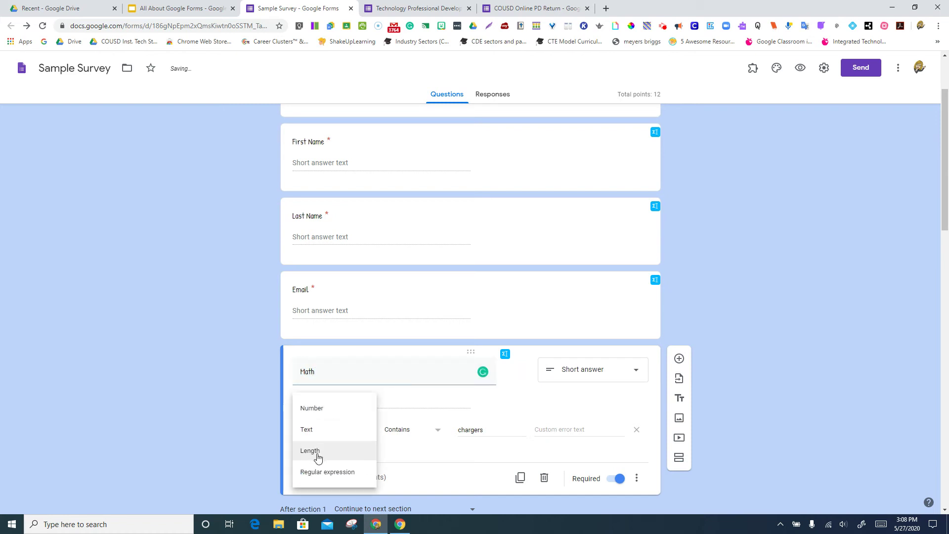
{"action": "left_click", "coordinate": [339, 409]}
{"action": "left_click", "coordinate": [447, 432]}
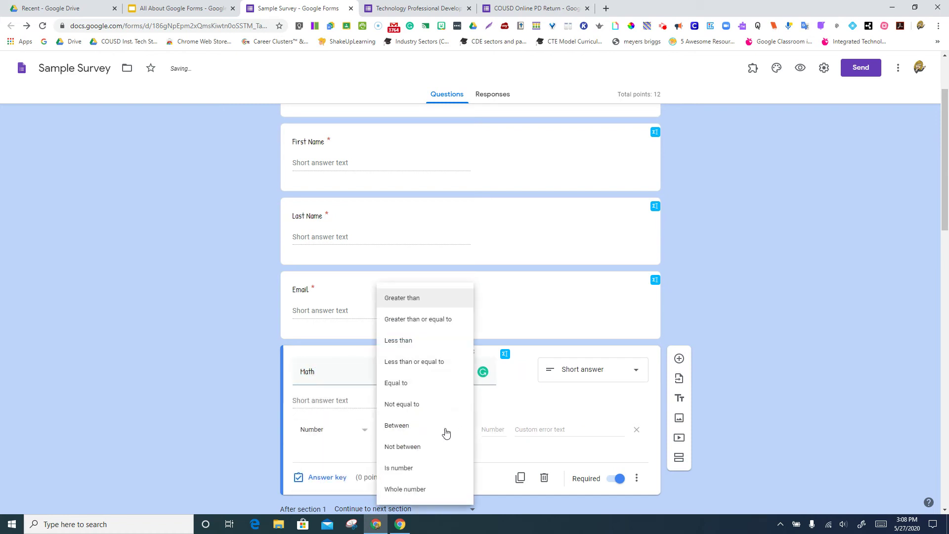
{"action": "left_click", "coordinate": [438, 384]}
{"action": "left_click", "coordinate": [497, 428]}
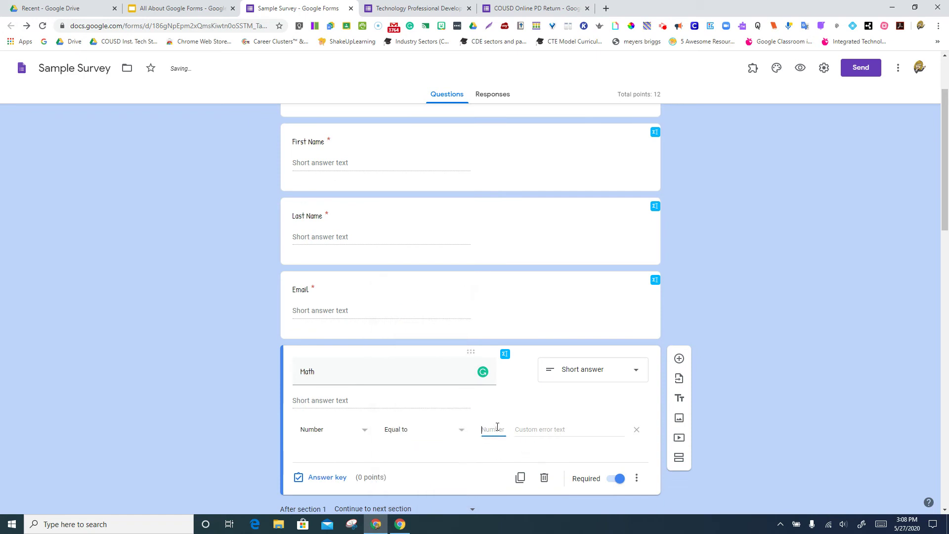
{"action": "type", "text": "20"}
{"action": "left_click", "coordinate": [492, 450]}
{"action": "left_click", "coordinate": [339, 483]}
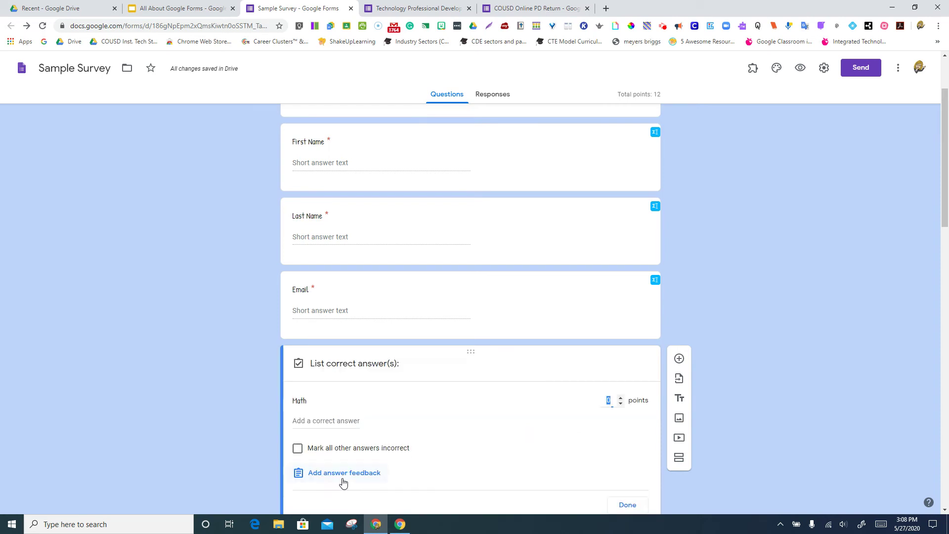
Set Math's answer key to 2 points with 20 as the correct answer.
{"action": "left_click", "coordinate": [620, 398]}
{"action": "left_click", "coordinate": [346, 421]}
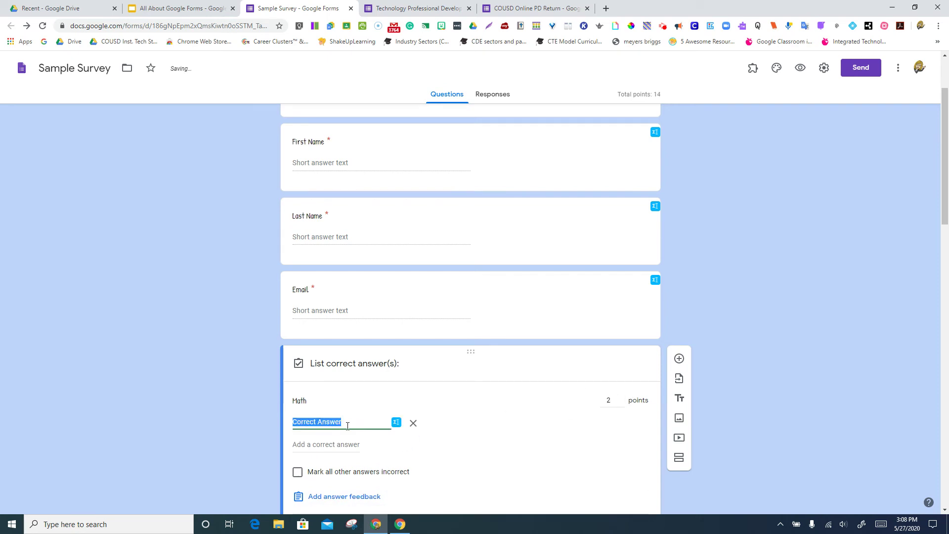
{"action": "type", "text": "20"}
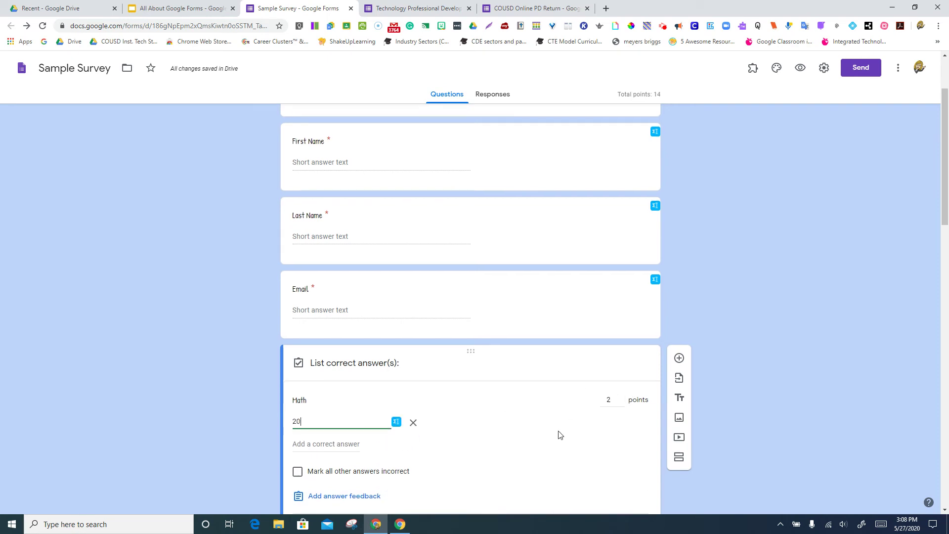
{"action": "scroll", "coordinate": [558, 425], "scroll_direction": "down", "scroll_amount": 3}
{"action": "left_click", "coordinate": [628, 381]}
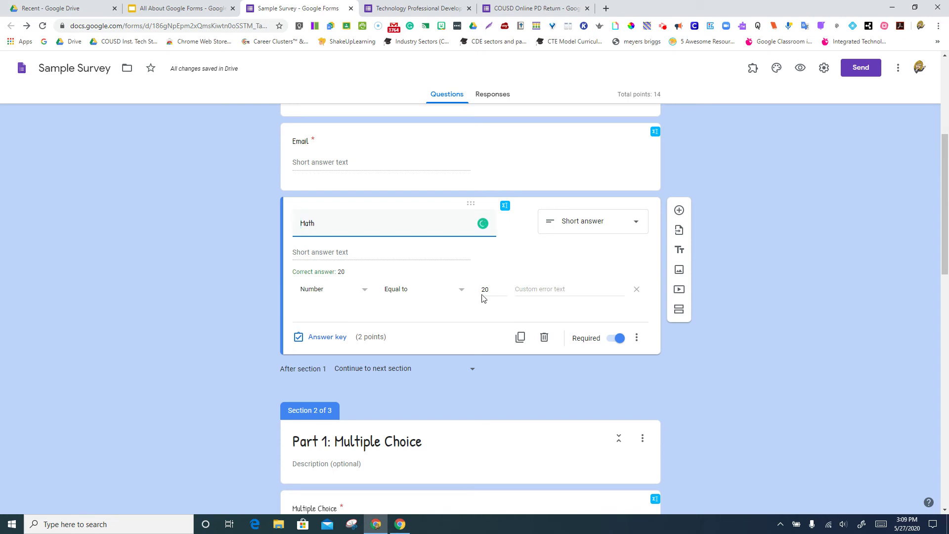
Remove the Math question's number validation rule.
{"action": "left_click", "coordinate": [521, 290]}
{"action": "type", "text": "T"}
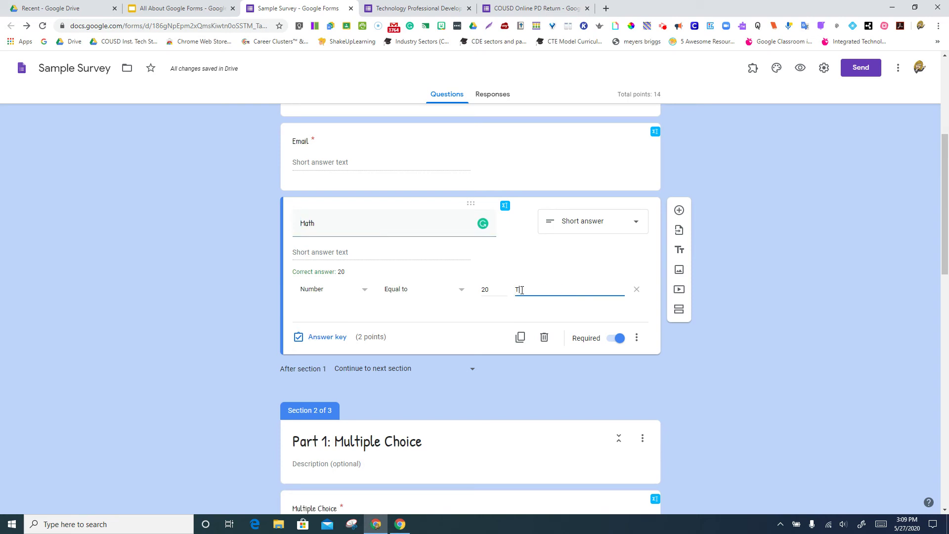
{"action": "type", "text": "ry again!"}
{"action": "left_click", "coordinate": [637, 290]}
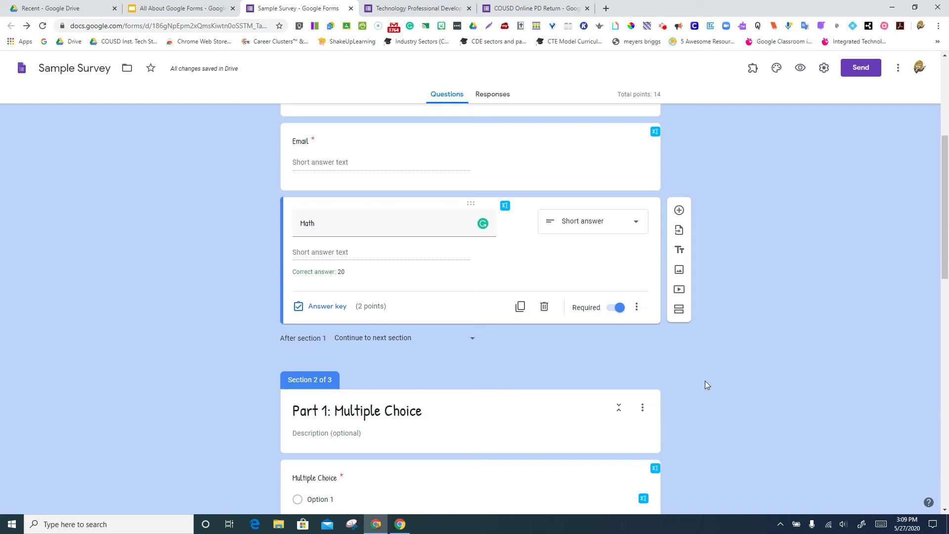
Open the animal question's answer key and add cat and CAT as correct answers.
{"action": "scroll", "coordinate": [705, 381], "scroll_direction": "down", "scroll_amount": 5}
{"action": "scroll", "coordinate": [706, 386], "scroll_direction": "down", "scroll_amount": 10}
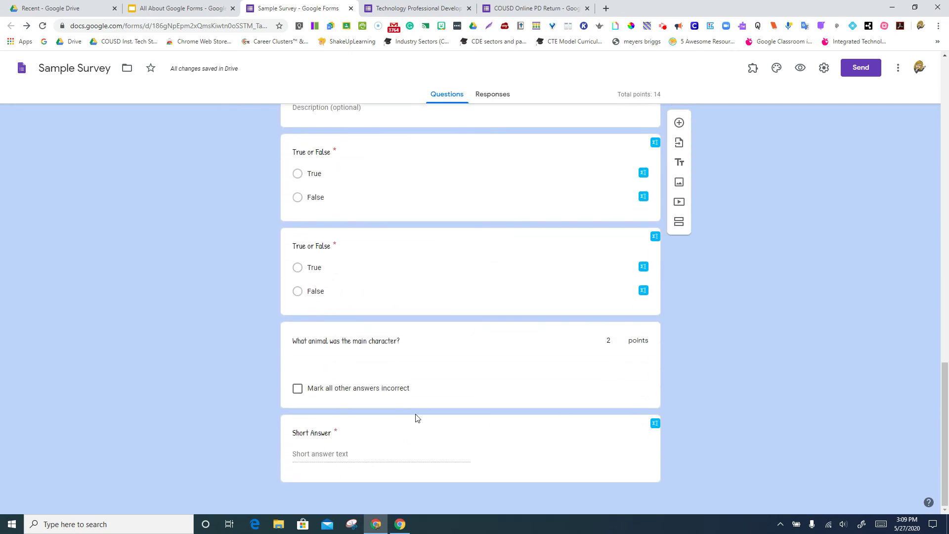
{"action": "left_click", "coordinate": [430, 368]}
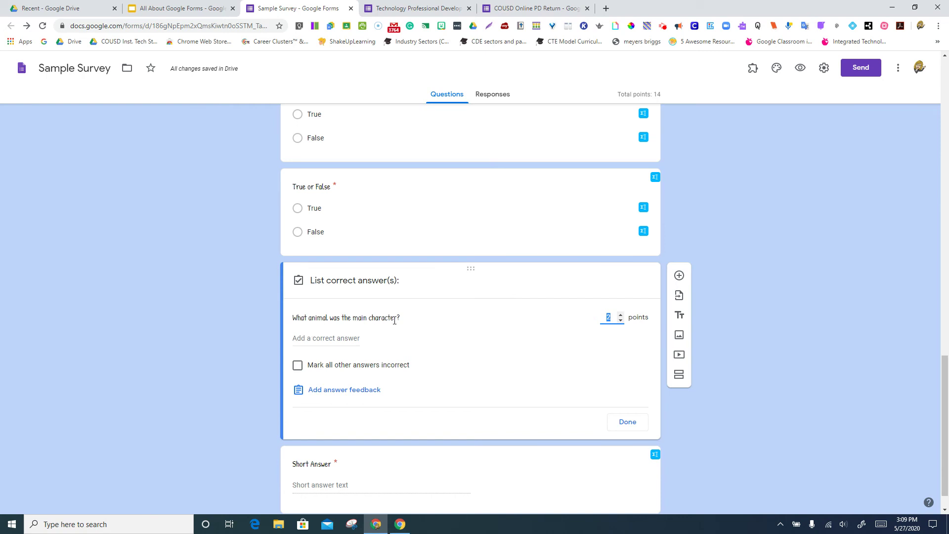
{"action": "left_click", "coordinate": [346, 340]}
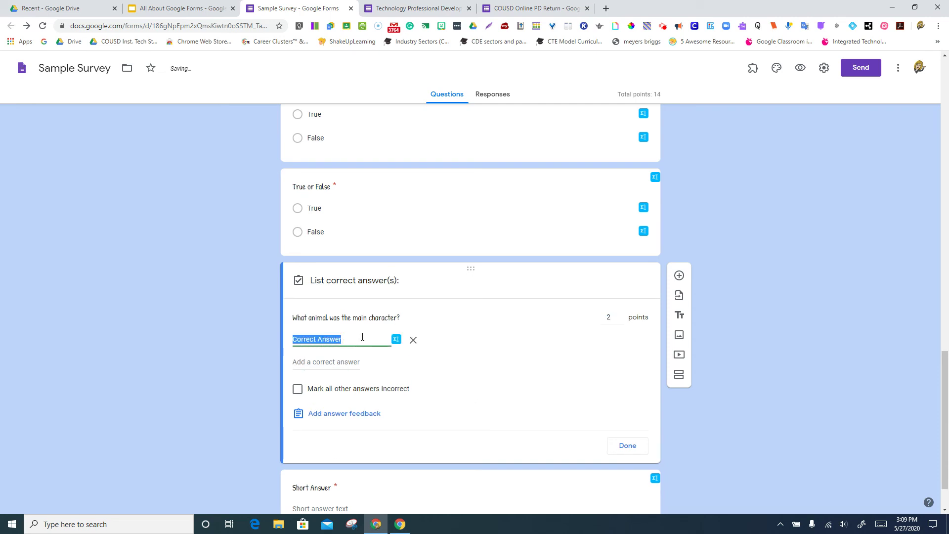
{"action": "type", "text": "cat"}
{"action": "left_click", "coordinate": [345, 364]}
{"action": "type", "text": "CAT"}
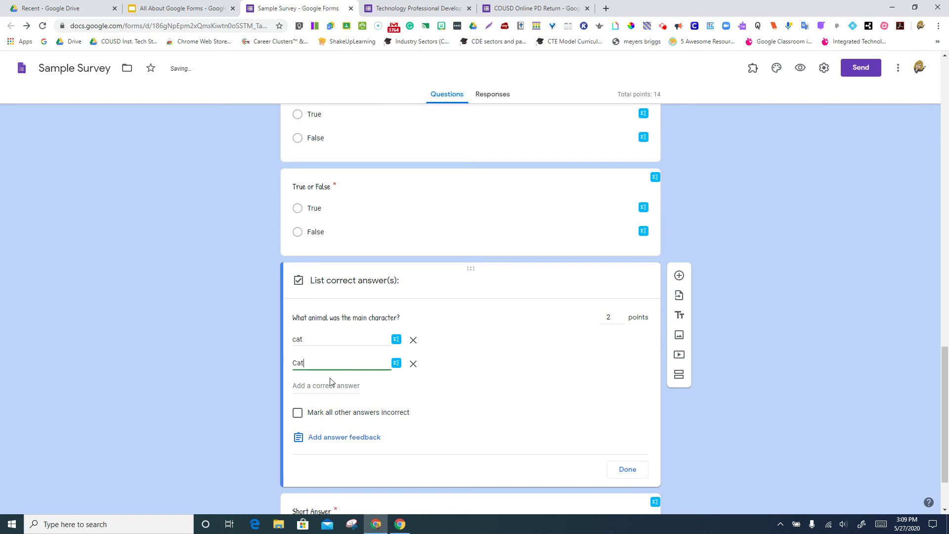
{"action": "left_click", "coordinate": [328, 385]}
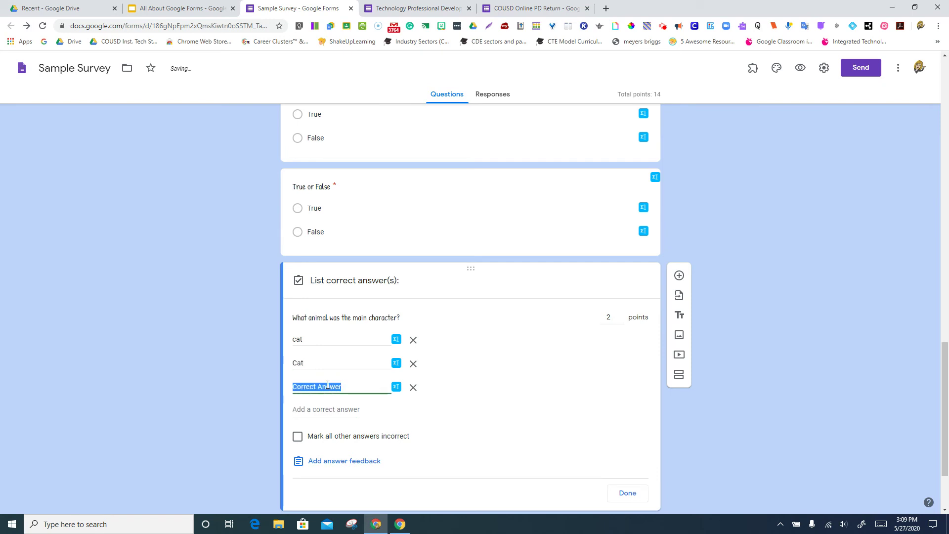
Add CAT as the third correct answer and mark all other answers incorrect.
{"action": "type", "text": "CAT"}
{"action": "left_click", "coordinate": [470, 370]}
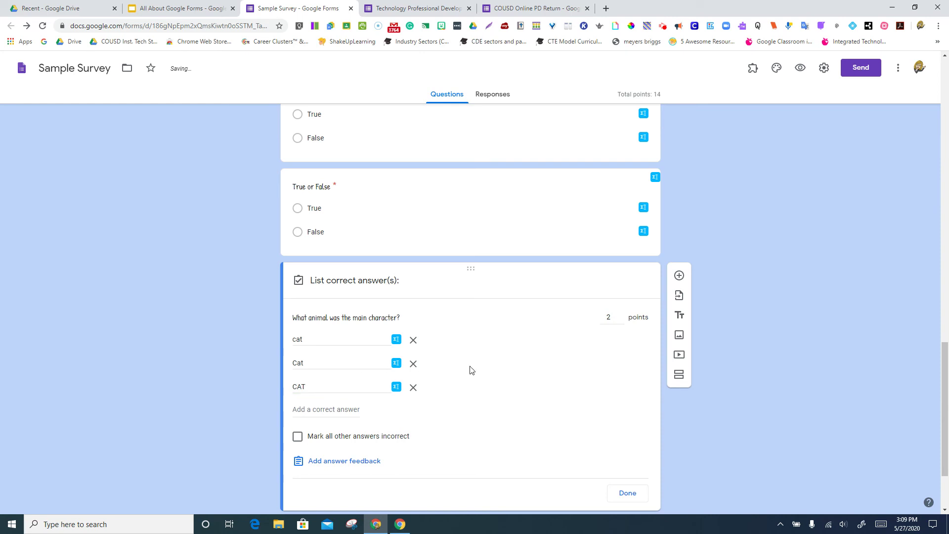
{"action": "left_click", "coordinate": [301, 438]}
{"action": "left_click", "coordinate": [634, 496]}
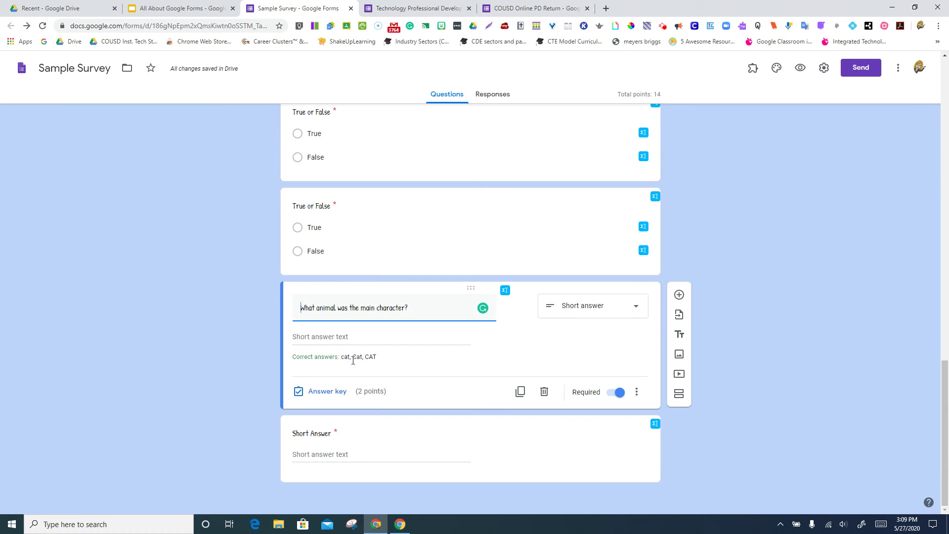
Give the animal question the description 'use all lower case let'.
{"action": "left_click", "coordinate": [636, 391]}
{"action": "left_click", "coordinate": [659, 430]}
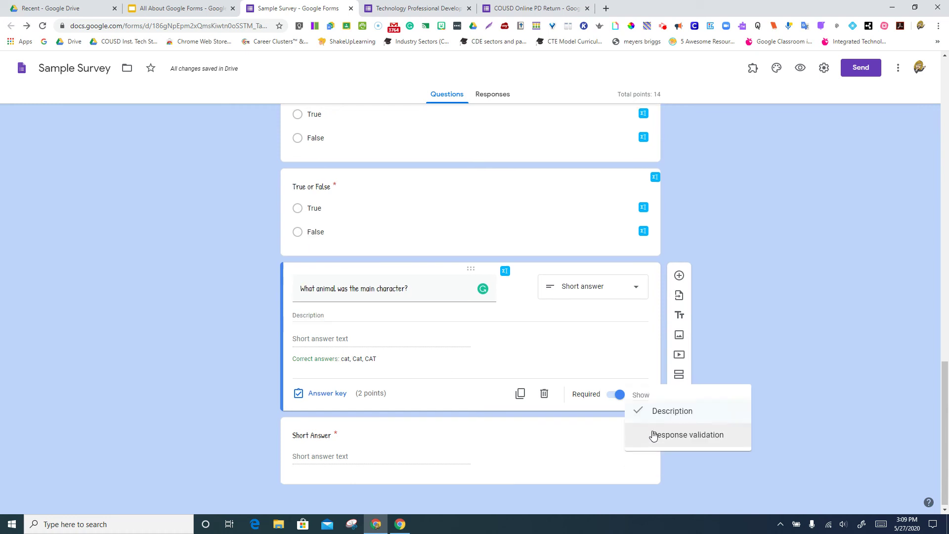
{"action": "left_click", "coordinate": [365, 335]}
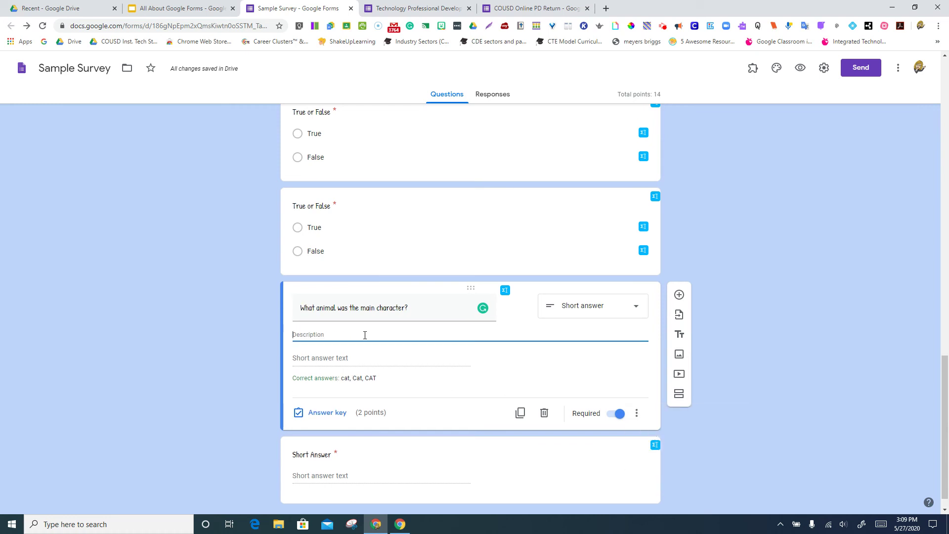
{"action": "type", "text": "use al"}
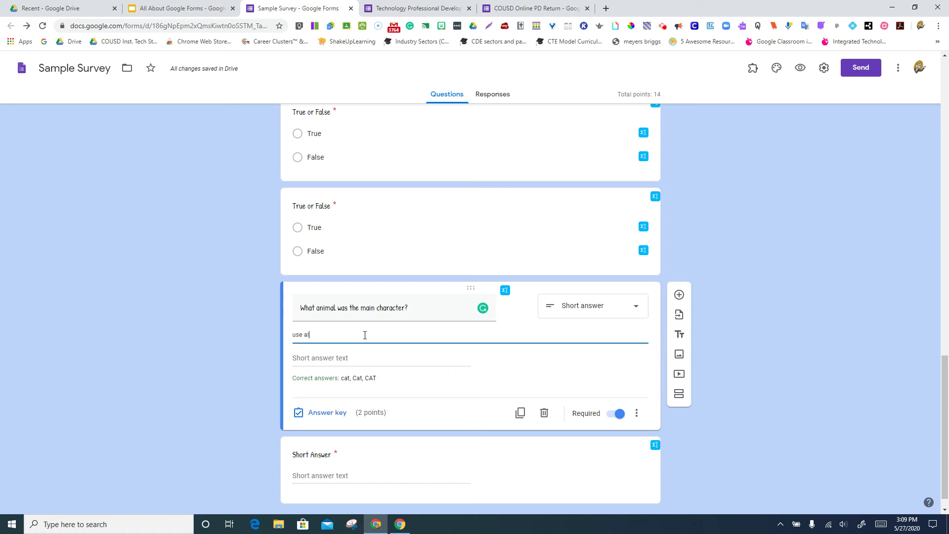
{"action": "type", "text": "l lower case letters"}
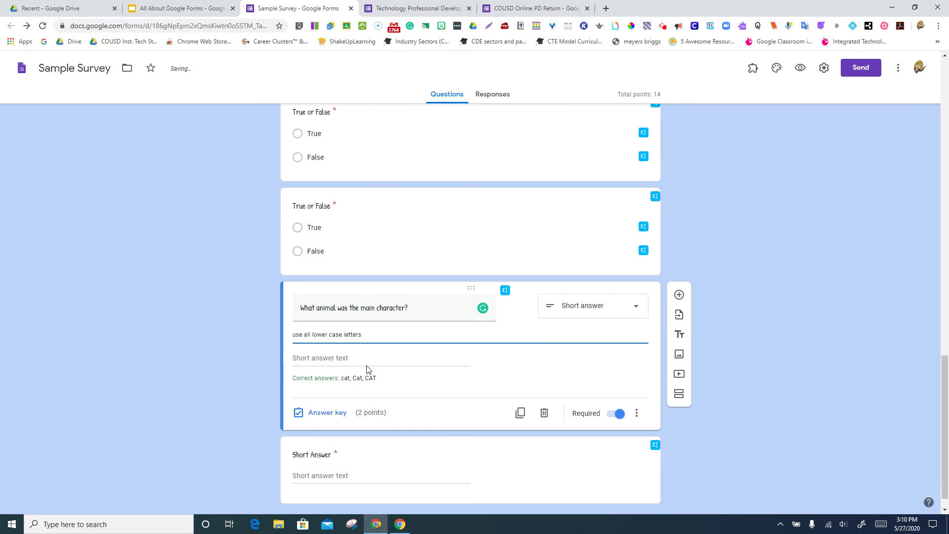
{"action": "left_click", "coordinate": [399, 390]}
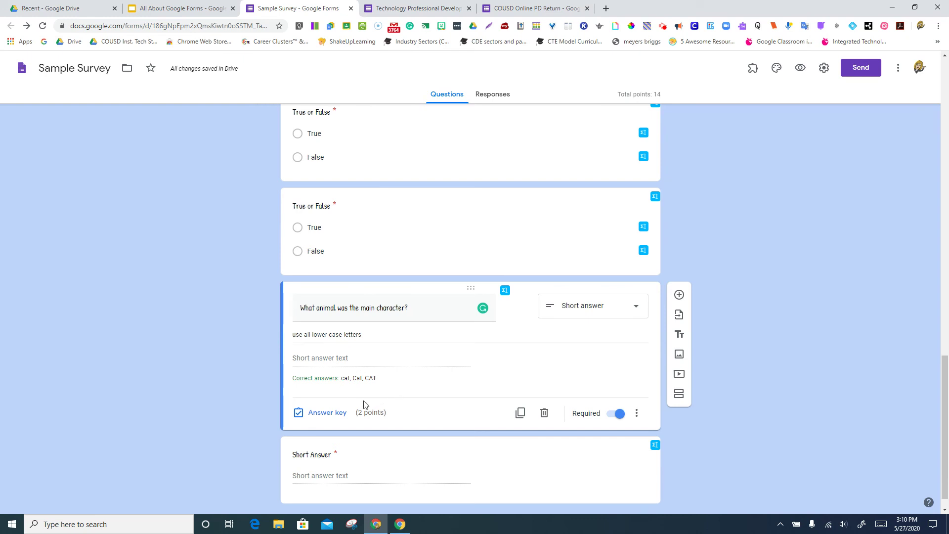
Reopen the animal answer key, cancel the feedback dialog, and close the key unchanged.
{"action": "left_click", "coordinate": [327, 413]}
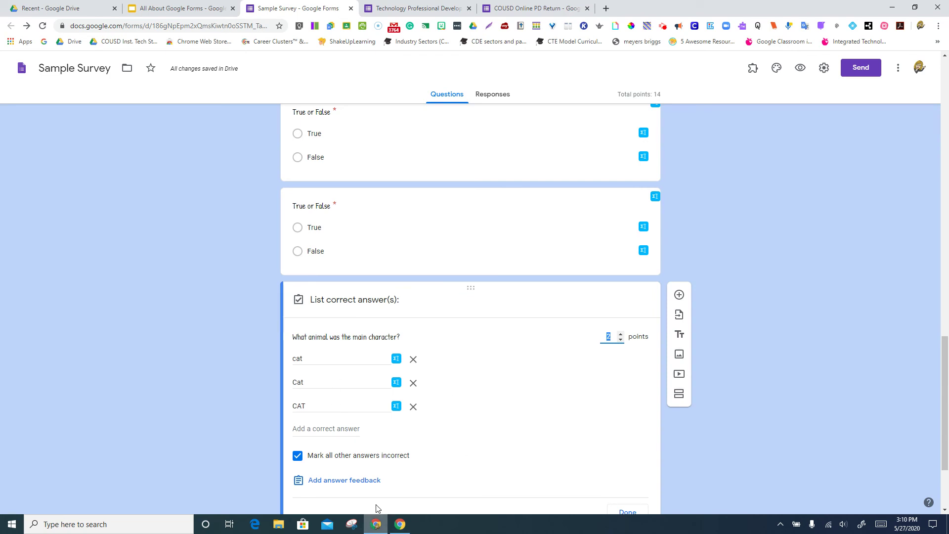
{"action": "left_click", "coordinate": [372, 481]}
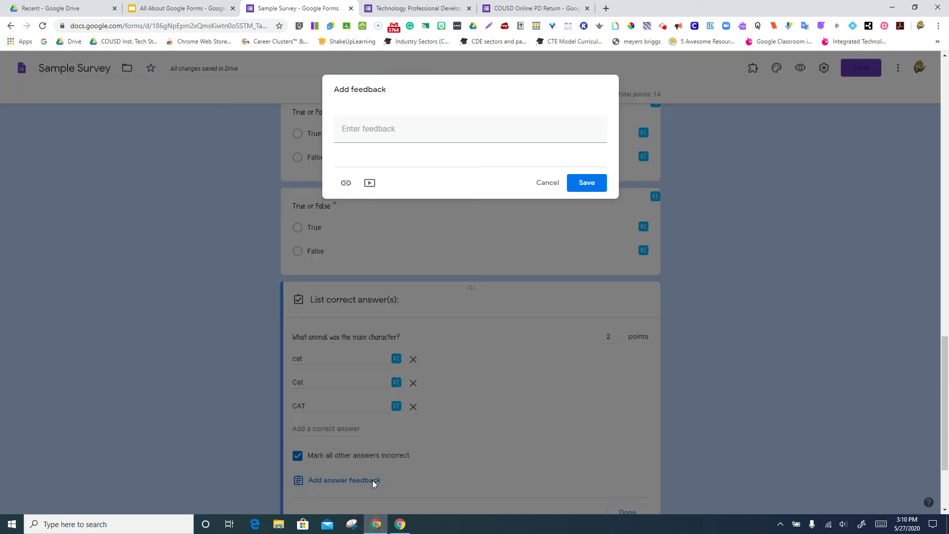
{"action": "left_click", "coordinate": [428, 139]}
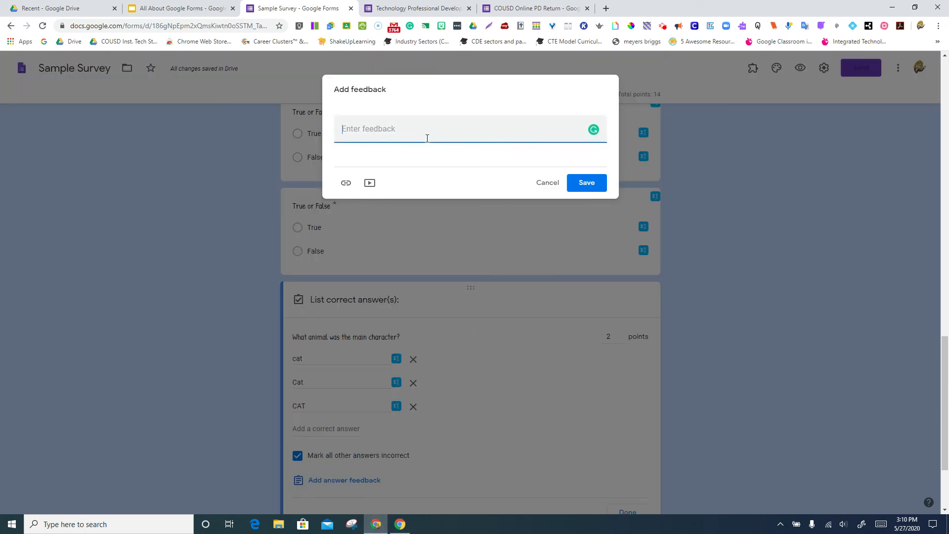
{"action": "left_click", "coordinate": [542, 190]}
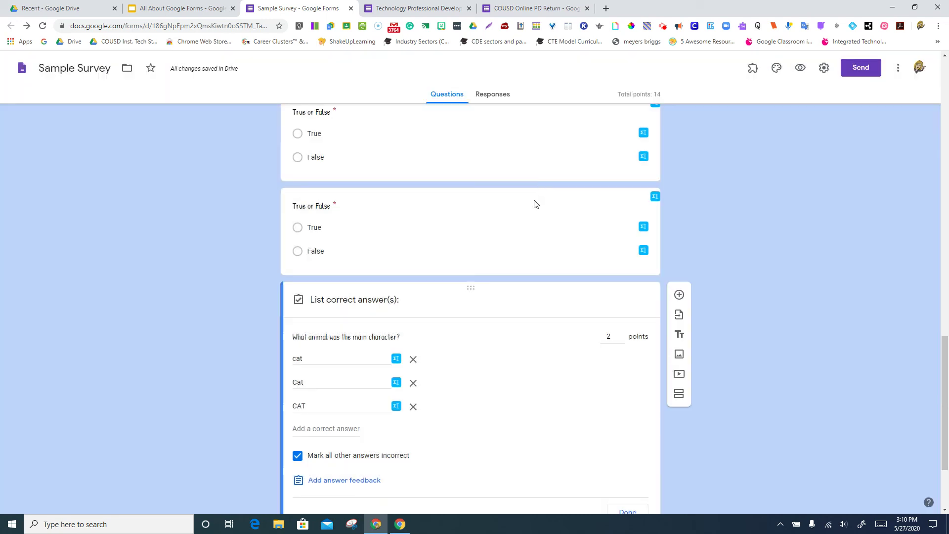
{"action": "scroll", "coordinate": [494, 341], "scroll_direction": "down", "scroll_amount": 1}
{"action": "scroll", "coordinate": [496, 341], "scroll_direction": "down", "scroll_amount": 1}
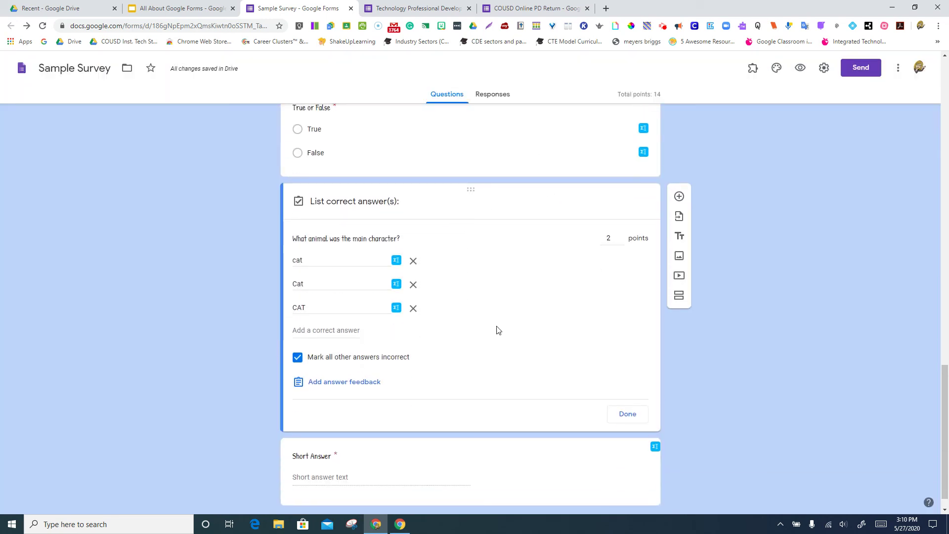
{"action": "scroll", "coordinate": [497, 328], "scroll_direction": "up", "scroll_amount": 2}
{"action": "scroll", "coordinate": [493, 426], "scroll_direction": "down", "scroll_amount": 3}
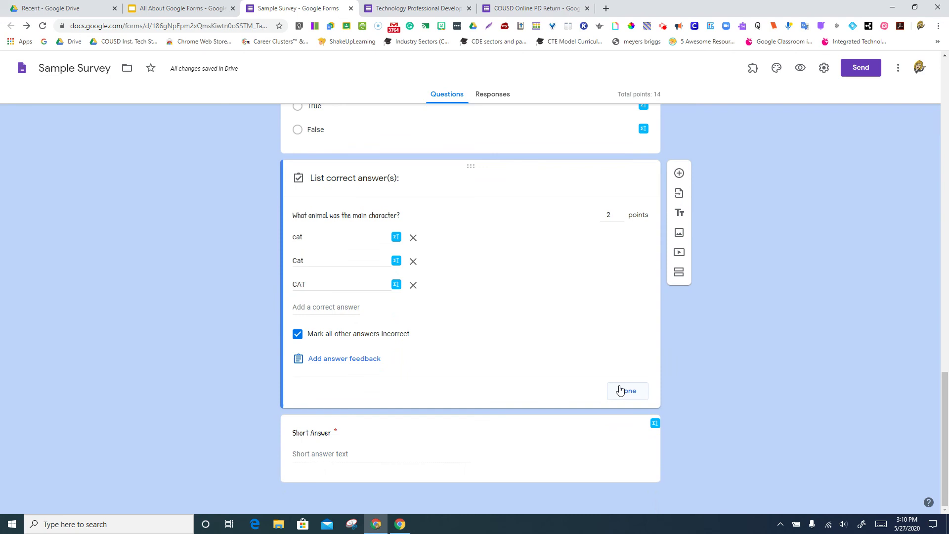
{"action": "left_click", "coordinate": [624, 390]}
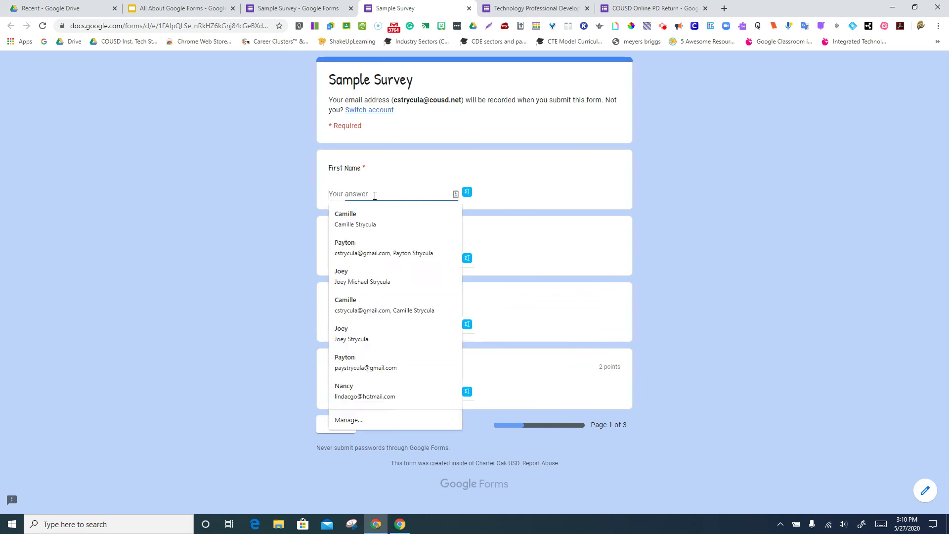
In the preview, fill page 1 with test answers asdf, asdf, asd, asdf and continue.
{"action": "type", "text": "asdf"}
{"action": "left_click", "coordinate": [356, 259]}
{"action": "type", "text": "asdf"}
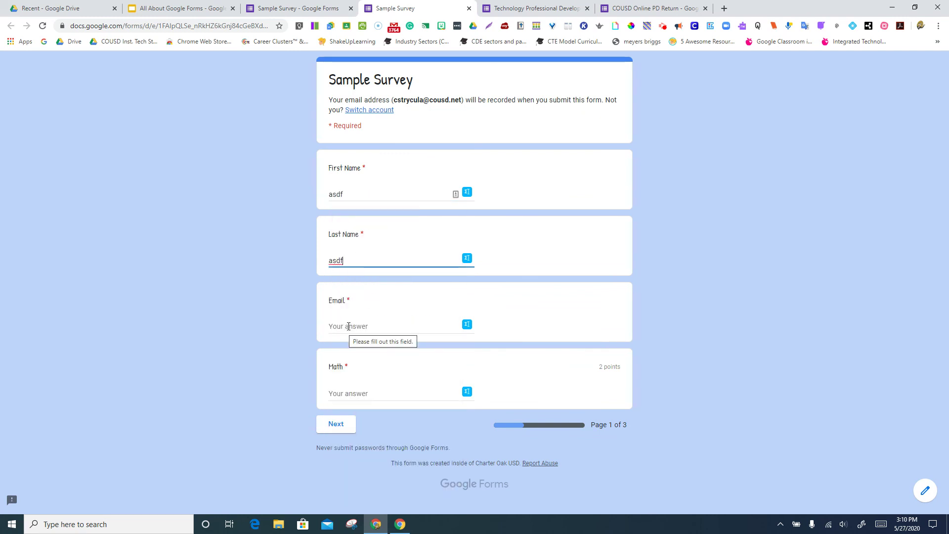
{"action": "left_click", "coordinate": [344, 326]}
{"action": "type", "text": "asd"}
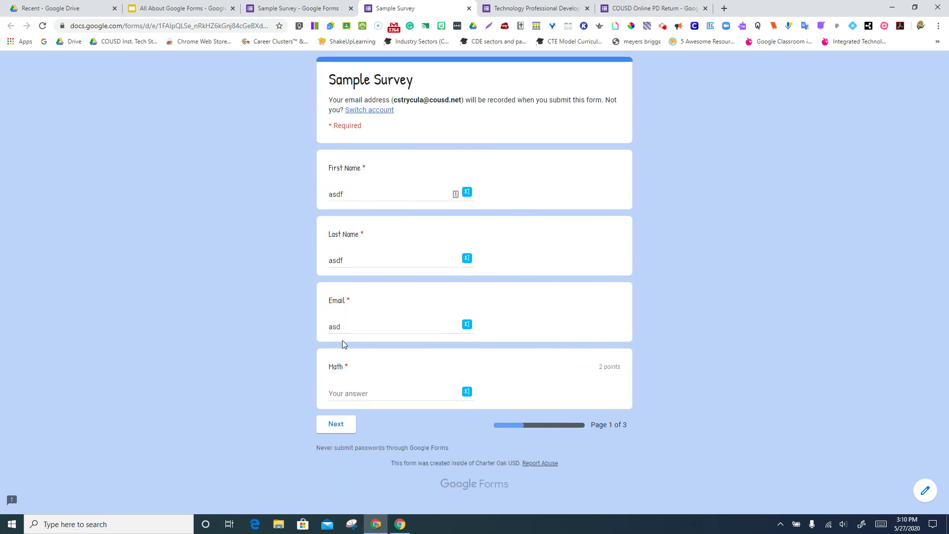
{"action": "left_click", "coordinate": [342, 394]}
{"action": "type", "text": "asdf"}
{"action": "left_click", "coordinate": [338, 433]}
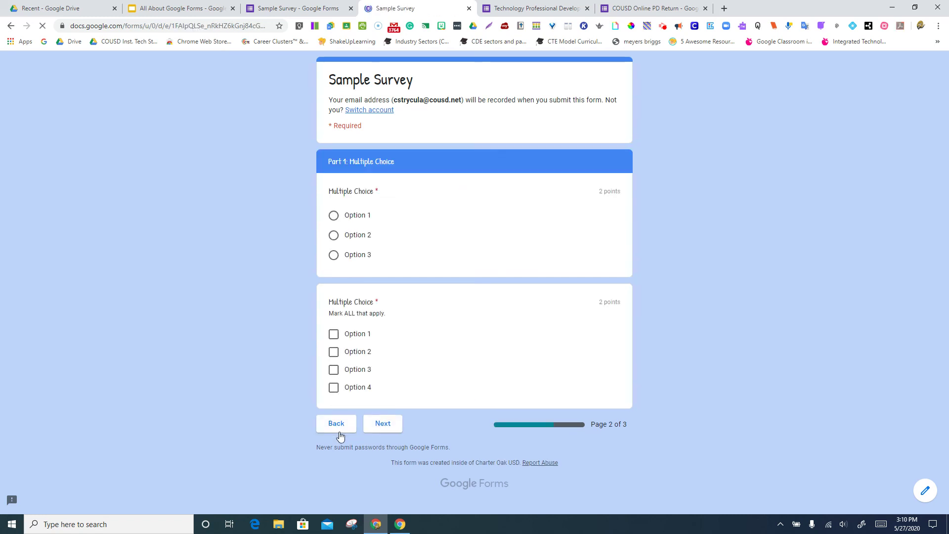
Pick Option 1 and tick Option 2 on page 2, then answer True, True and dog.
{"action": "left_click", "coordinate": [361, 215]}
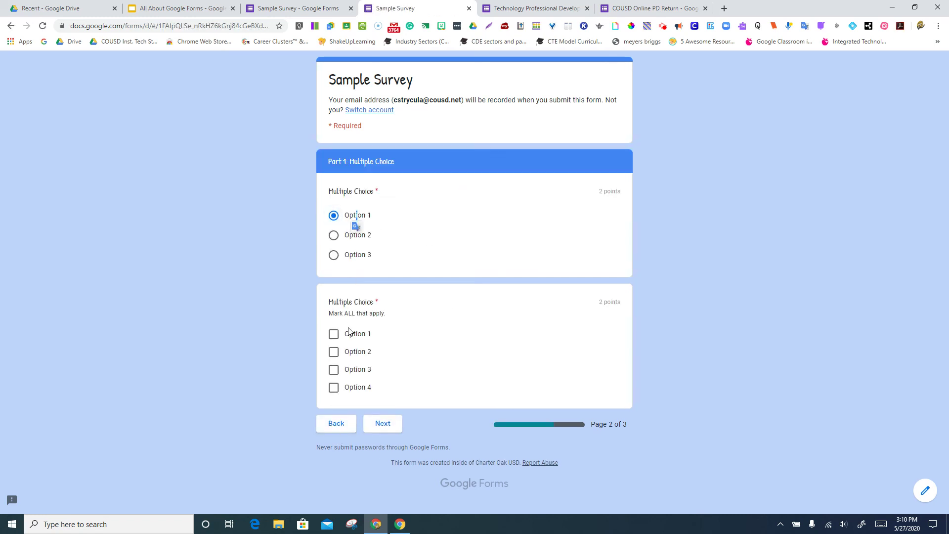
{"action": "left_click", "coordinate": [334, 351]}
{"action": "left_click", "coordinate": [379, 426]}
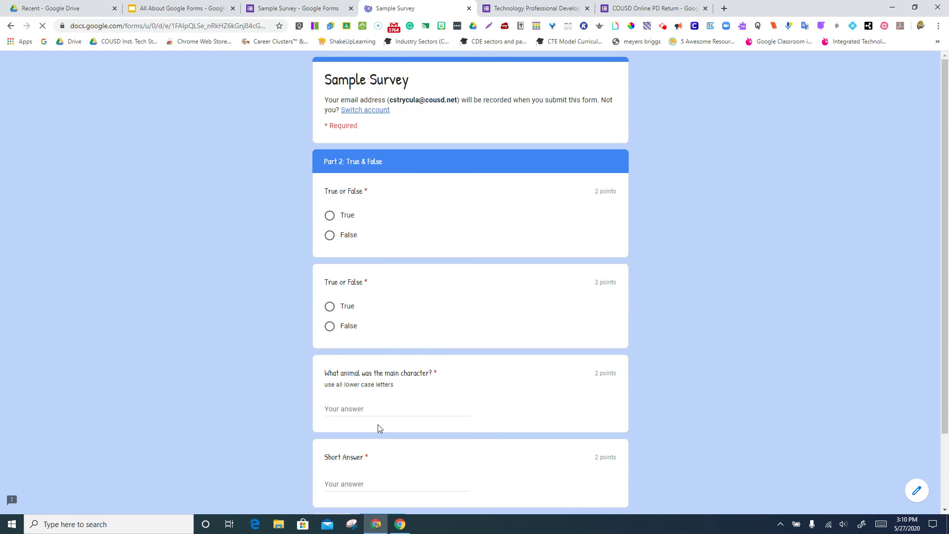
{"action": "left_click", "coordinate": [347, 216]}
{"action": "left_click", "coordinate": [347, 307]}
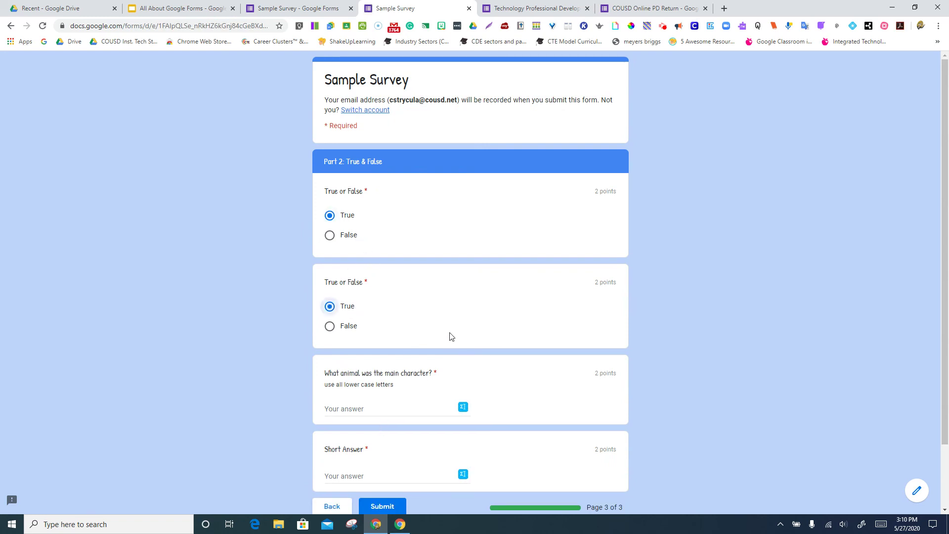
{"action": "scroll", "coordinate": [403, 313], "scroll_direction": "down", "scroll_amount": 2}
{"action": "left_click", "coordinate": [380, 336]}
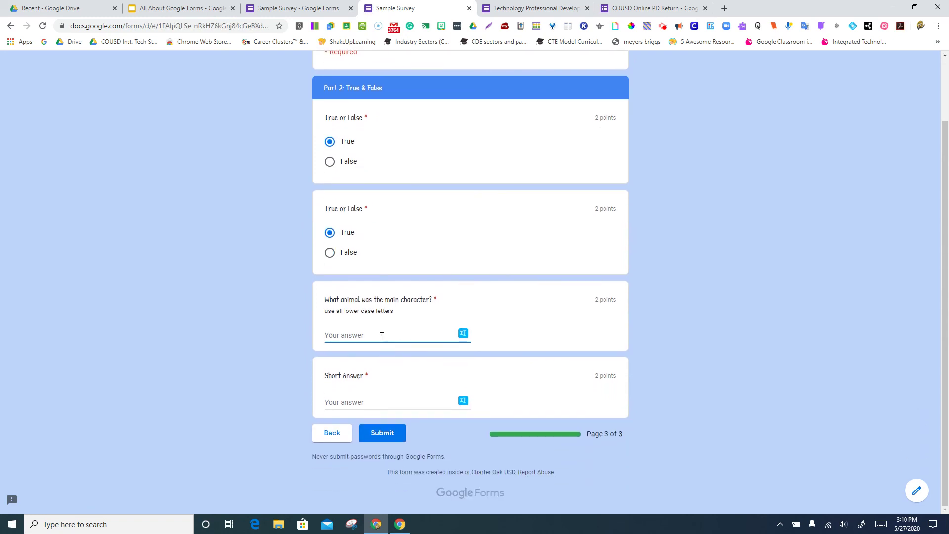
{"action": "type", "text": "dog"}
{"action": "left_click", "coordinate": [406, 350]}
Leave the preview without submitting, then check the animal answer key and close it unchanged.
{"action": "left_click", "coordinate": [469, 9]}
{"action": "left_click", "coordinate": [512, 85]}
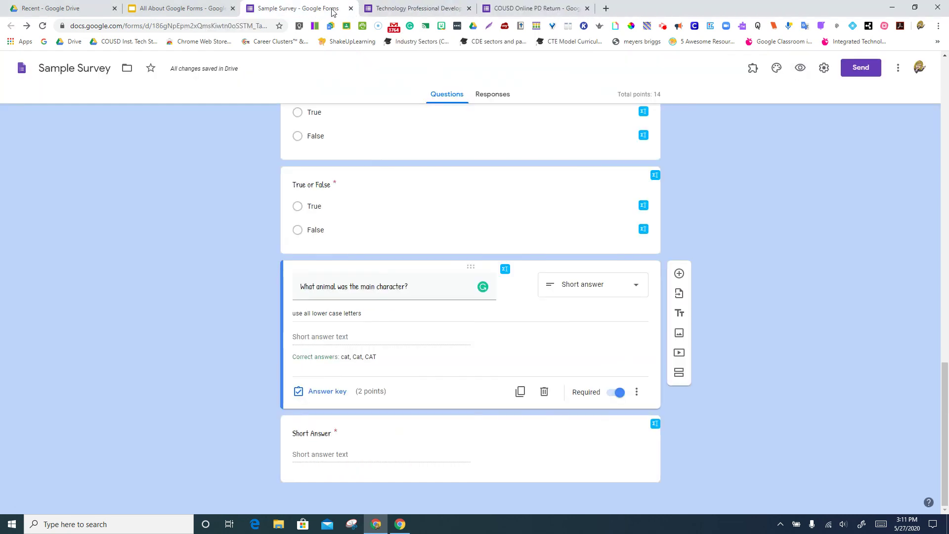
{"action": "left_click", "coordinate": [317, 391]}
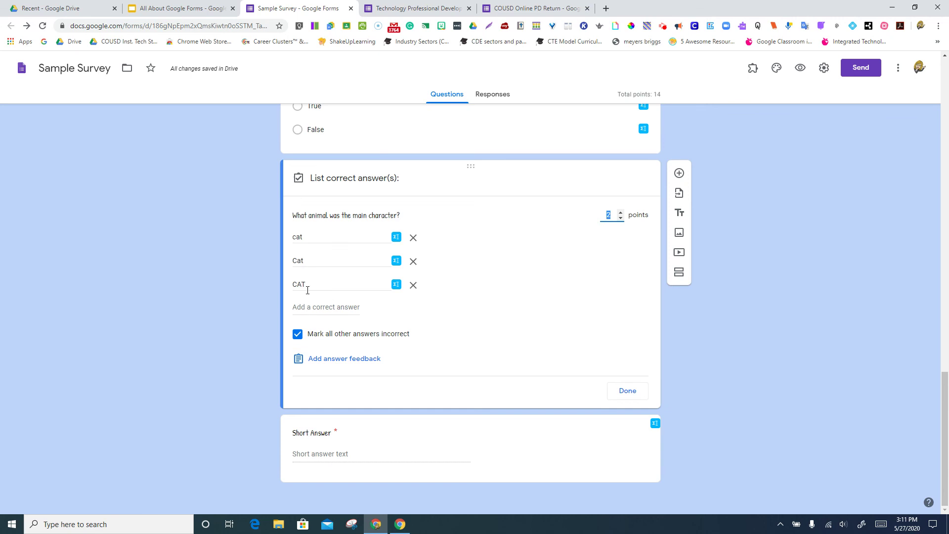
{"action": "left_click", "coordinate": [621, 396]}
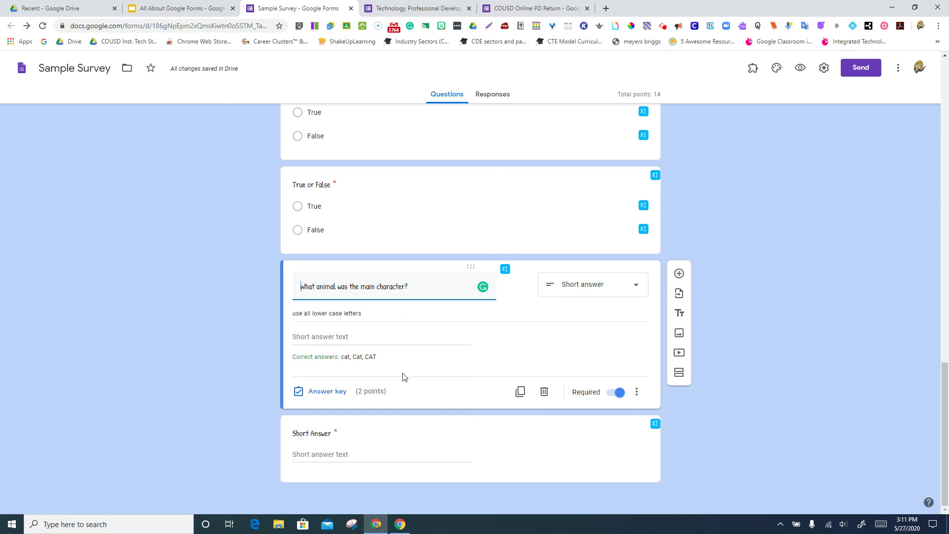
{"action": "scroll", "coordinate": [734, 302], "scroll_direction": "up", "scroll_amount": 7}
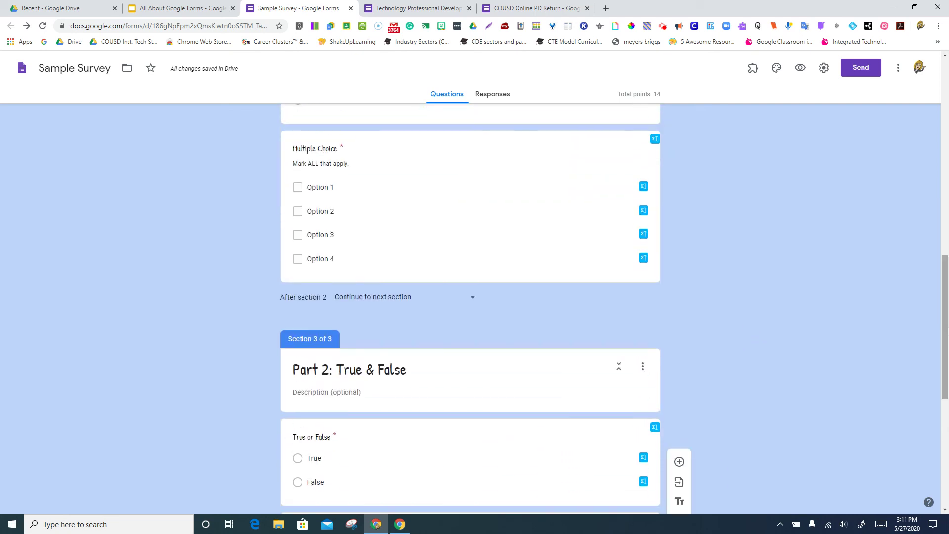
Switch the Email question's validation from regular expression to Text, Contains.
{"action": "left_click_drag", "start_coordinate": [945, 334], "coordinate": [941, 124]}
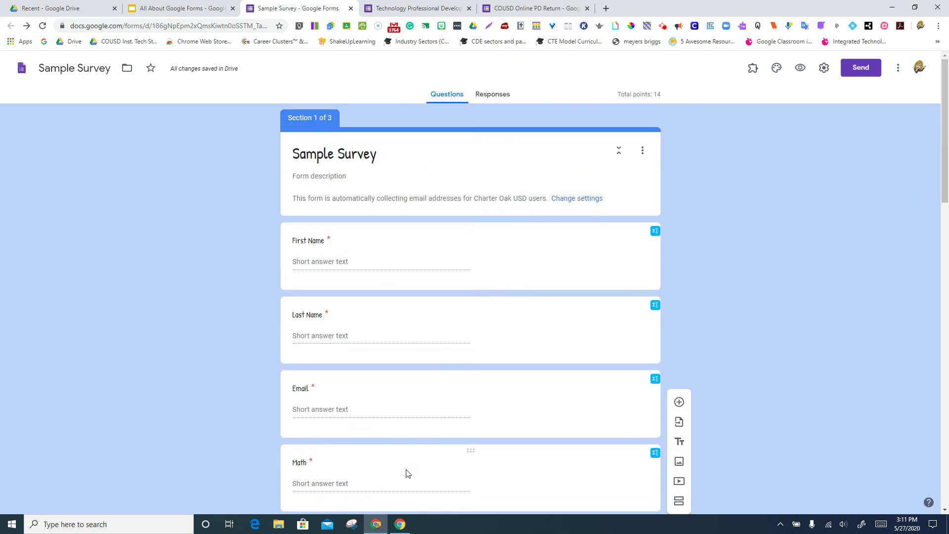
{"action": "left_click", "coordinate": [431, 421]}
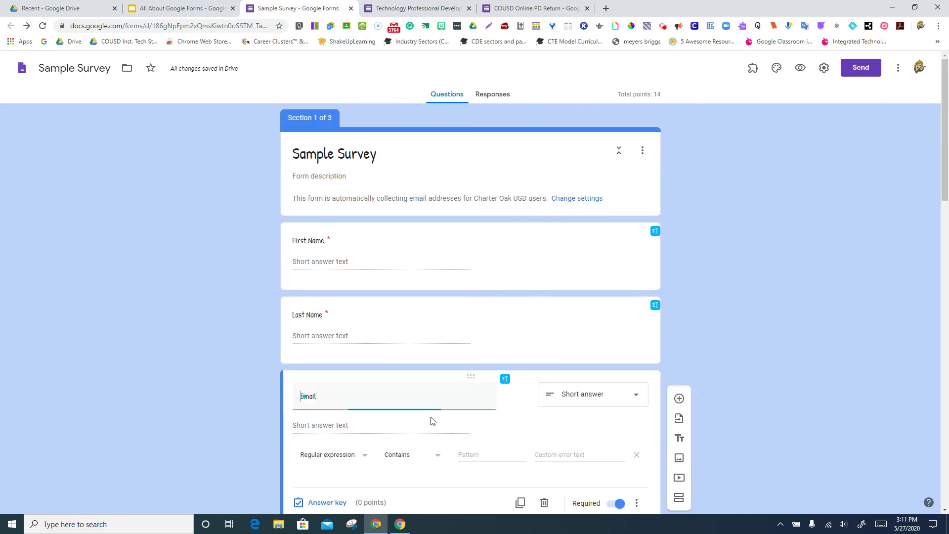
{"action": "left_click", "coordinate": [364, 454]}
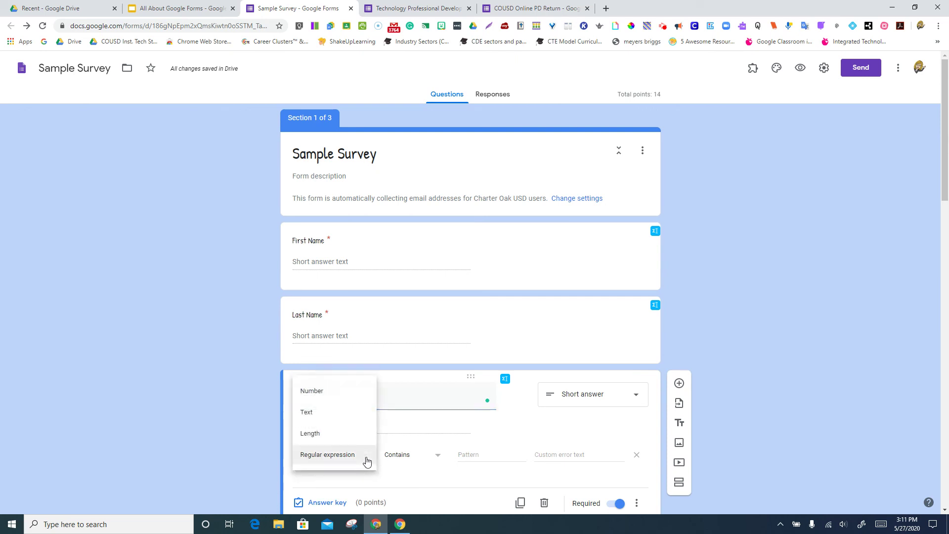
{"action": "left_click", "coordinate": [355, 439]}
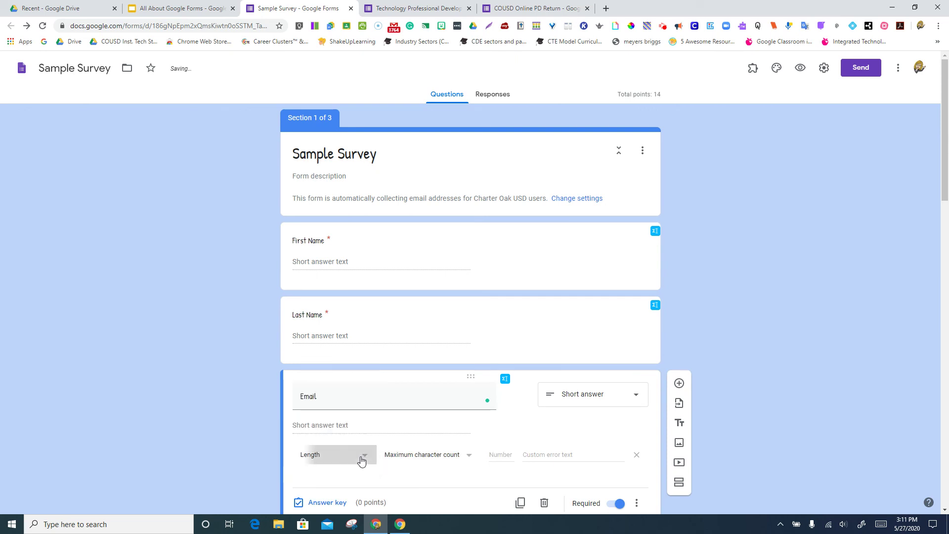
{"action": "left_click", "coordinate": [359, 455]}
{"action": "left_click", "coordinate": [343, 435]}
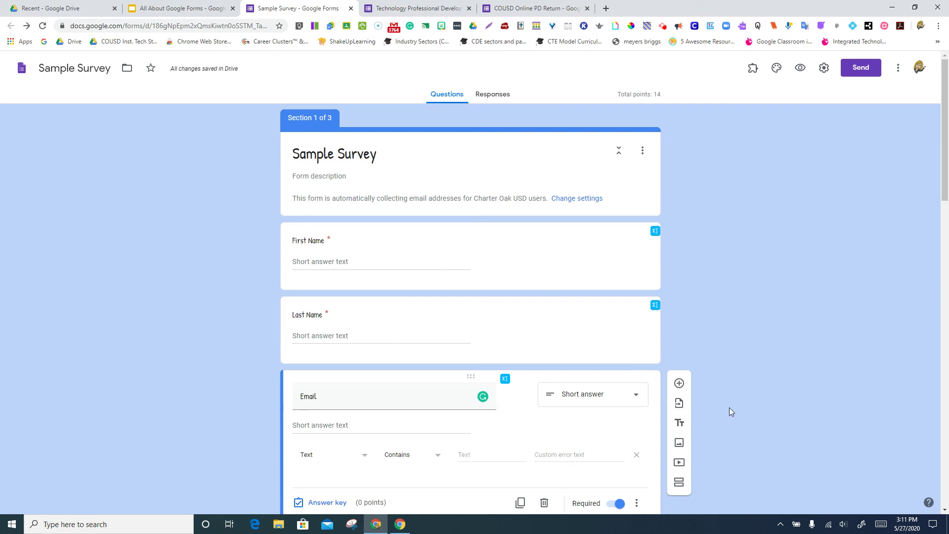
{"action": "scroll", "coordinate": [764, 399], "scroll_direction": "down", "scroll_amount": 2}
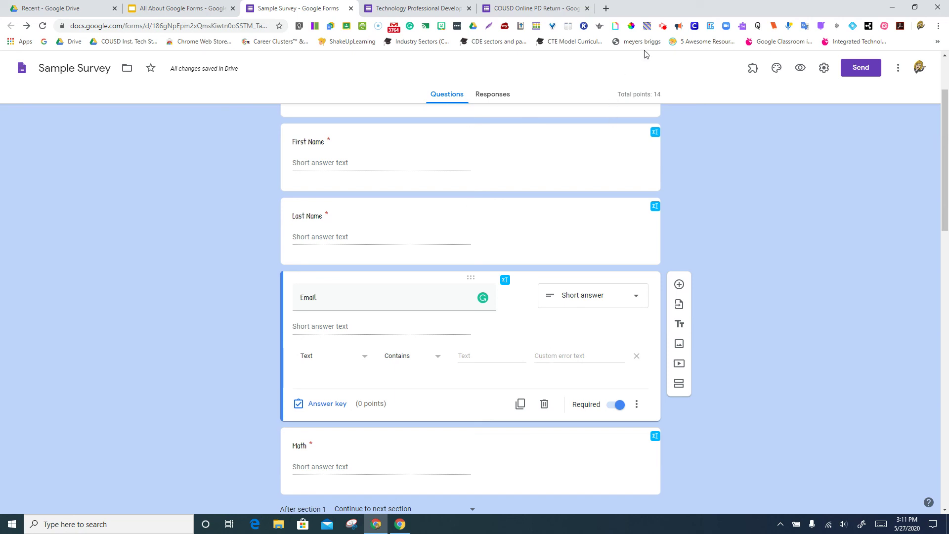
{"action": "left_click", "coordinate": [662, 27]}
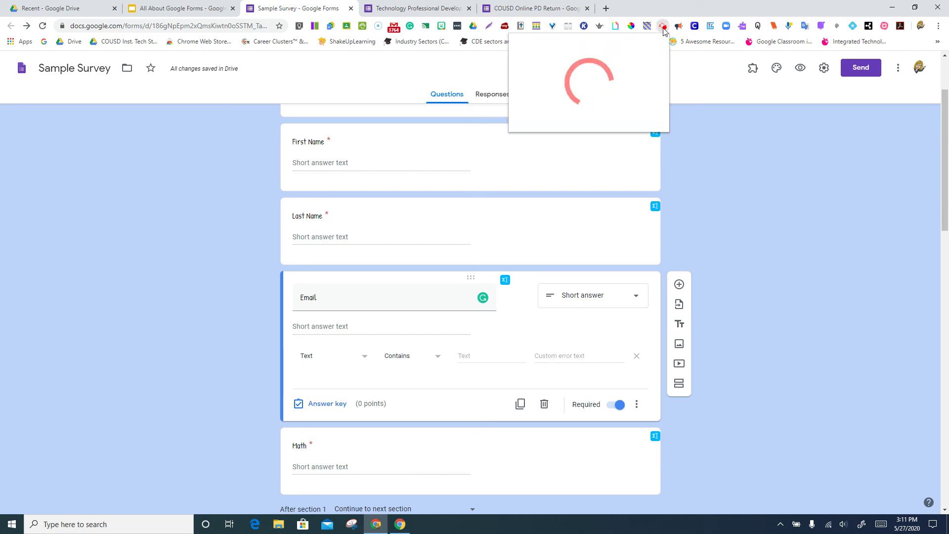